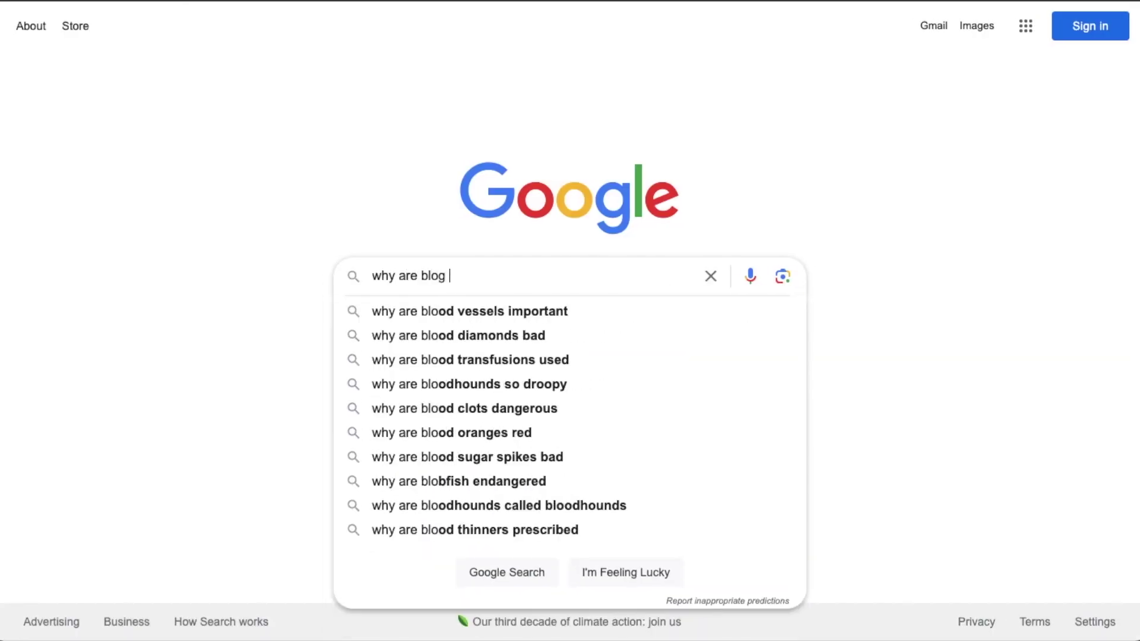
Search Google for 'blog titles important'
text(nt)
key(Return)
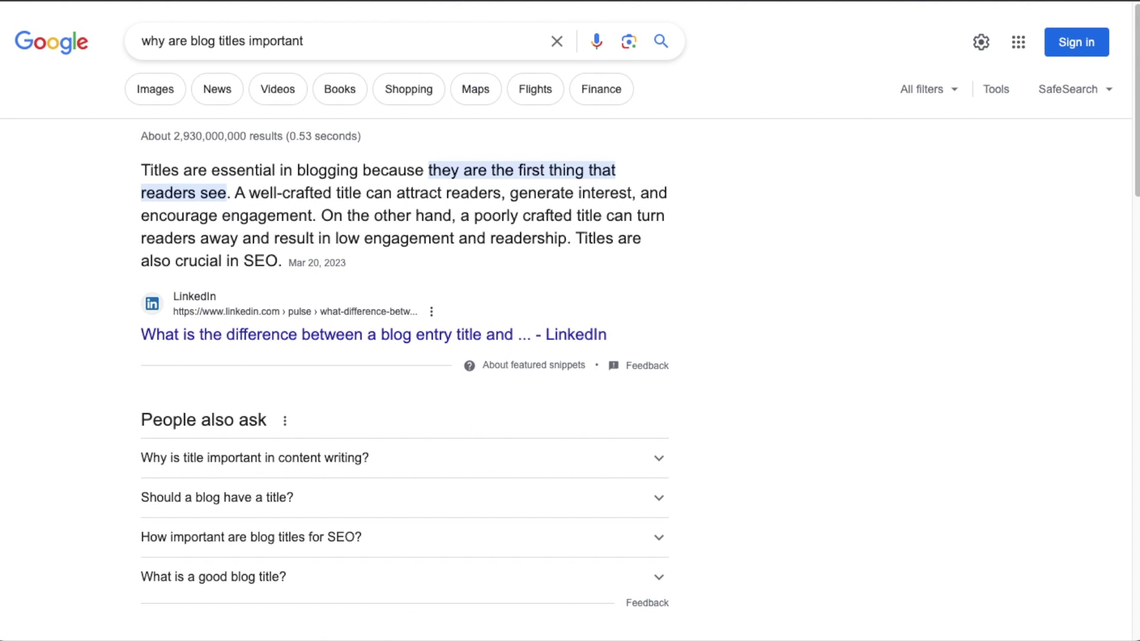
scroll(729, 282, down, 8)
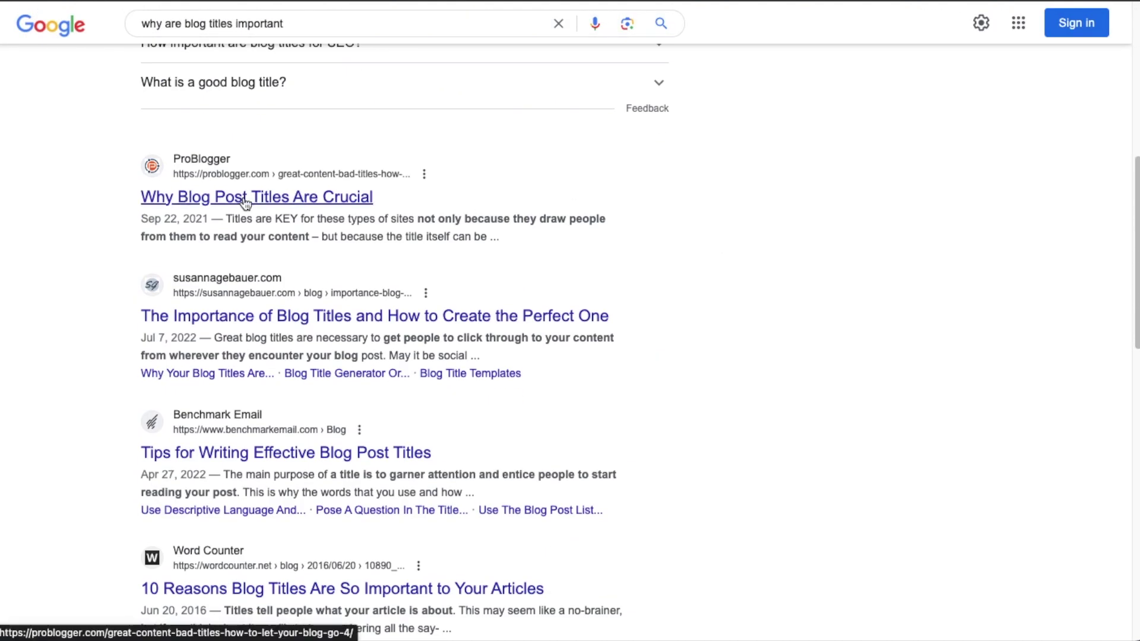
scroll(321, 202, down, 2)
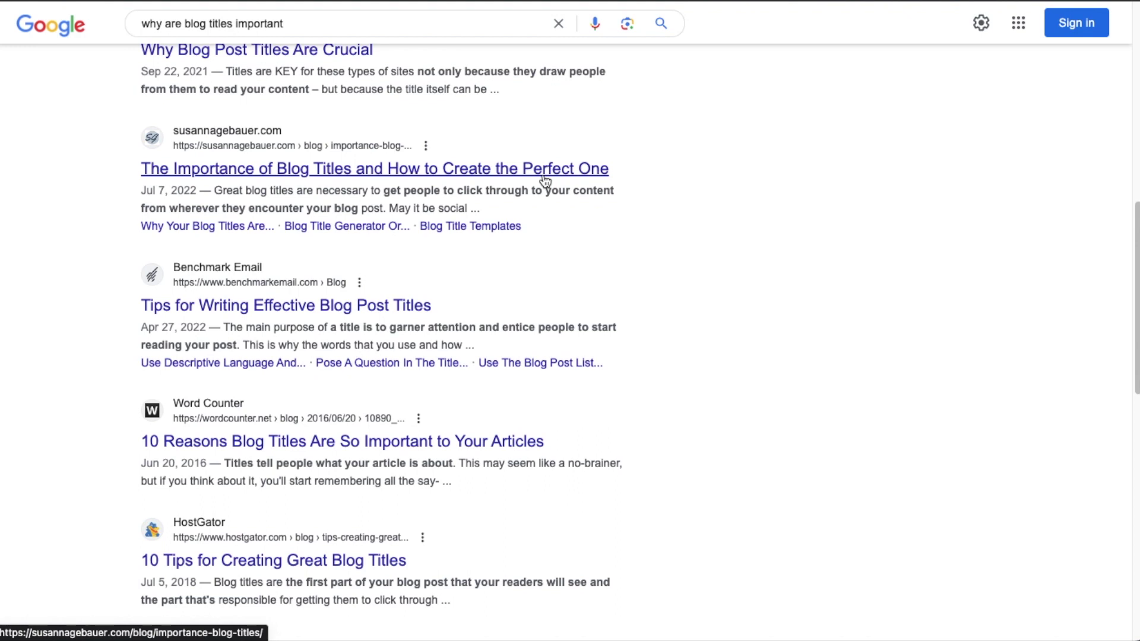
scroll(546, 175, down, 1)
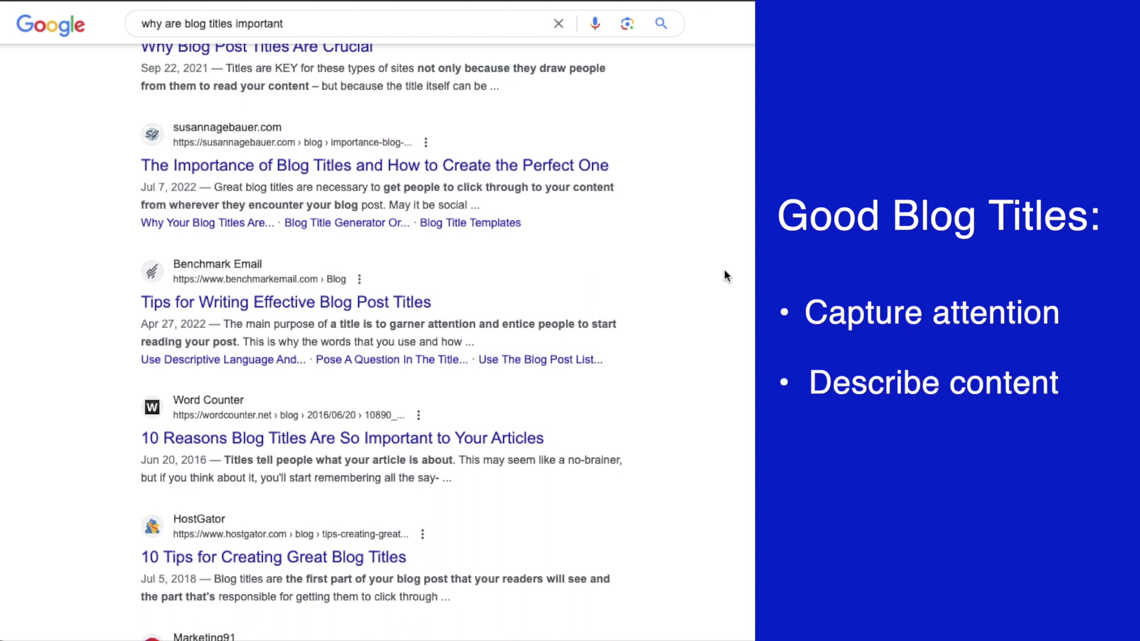
scroll(499, 165, up, 1)
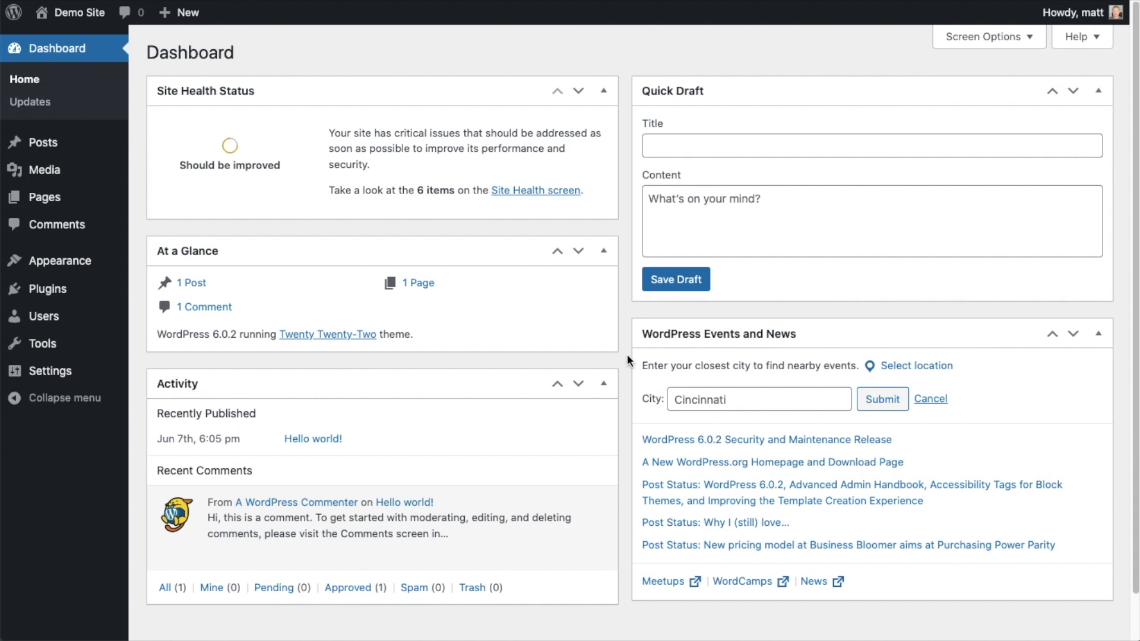
Go to Plugins > Add New in the WordPress admin sidebar
click(47, 289)
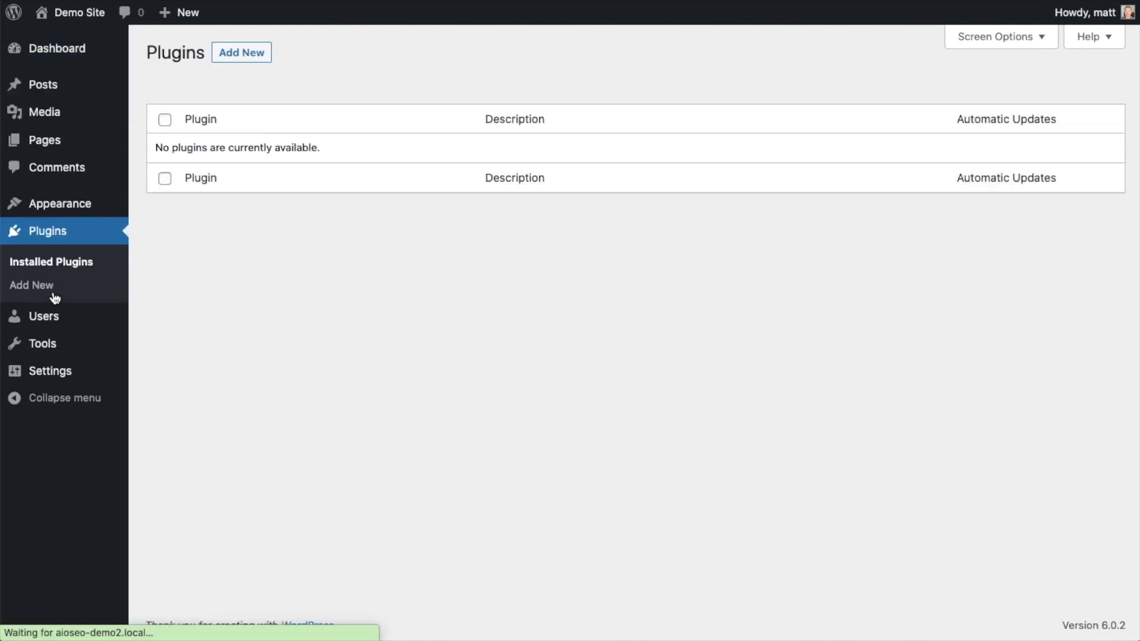
click(248, 57)
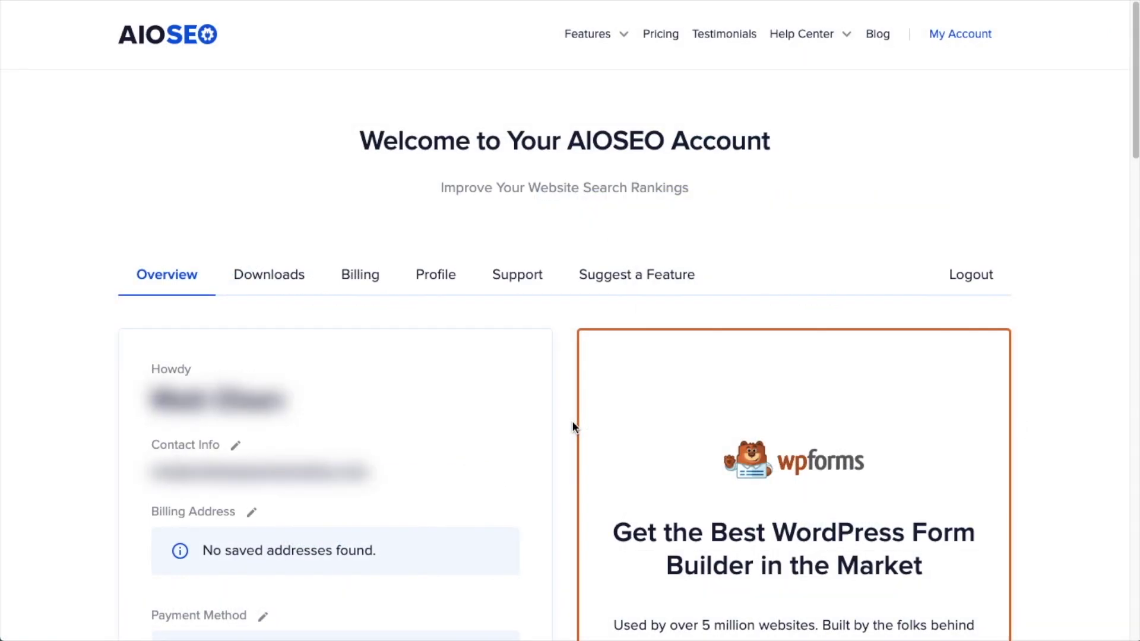
Download the AIOSEO Pro 4.2.4.2 zip from the My Account Downloads tab
click(287, 279)
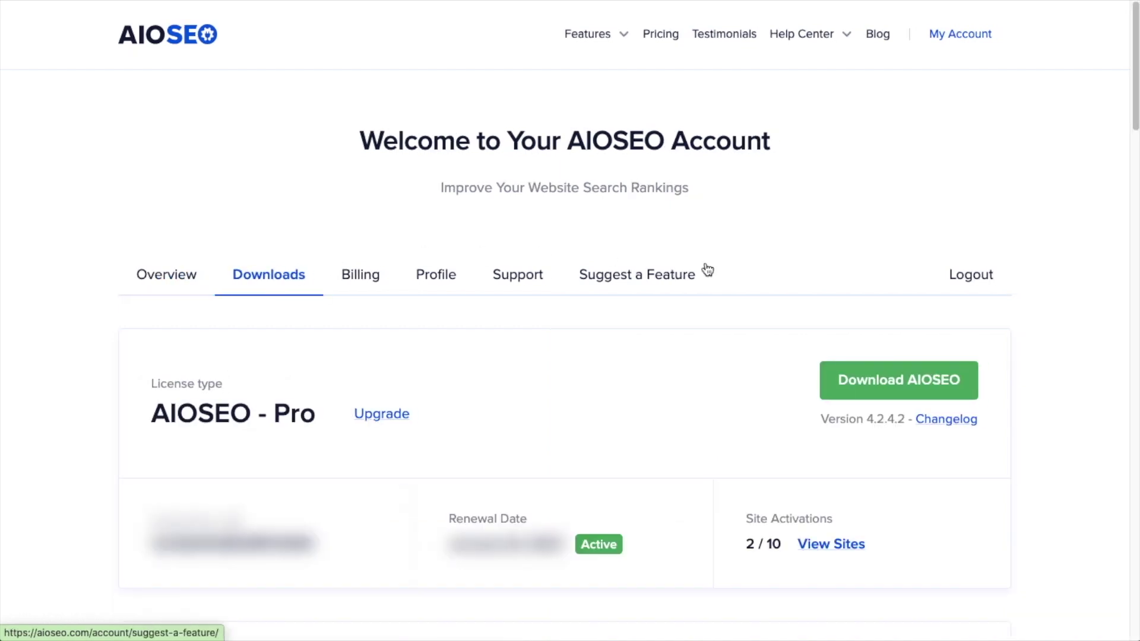
click(867, 381)
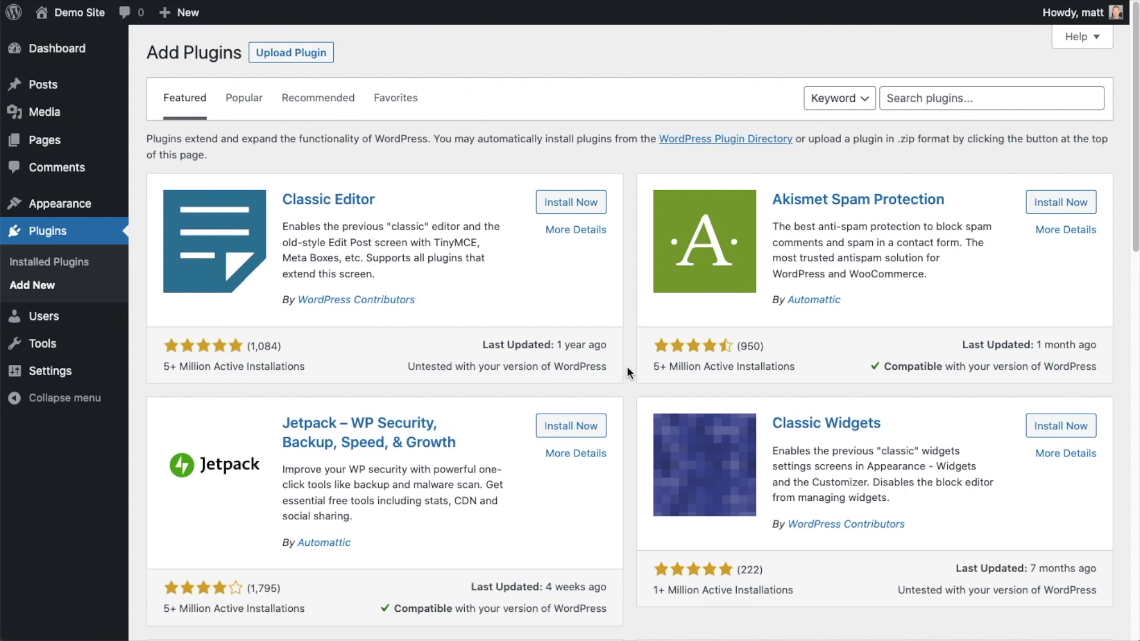
Upload aioseo-pro-v4.2.4.2.zip as a new plugin, install it, and activate it
click(304, 51)
click(509, 201)
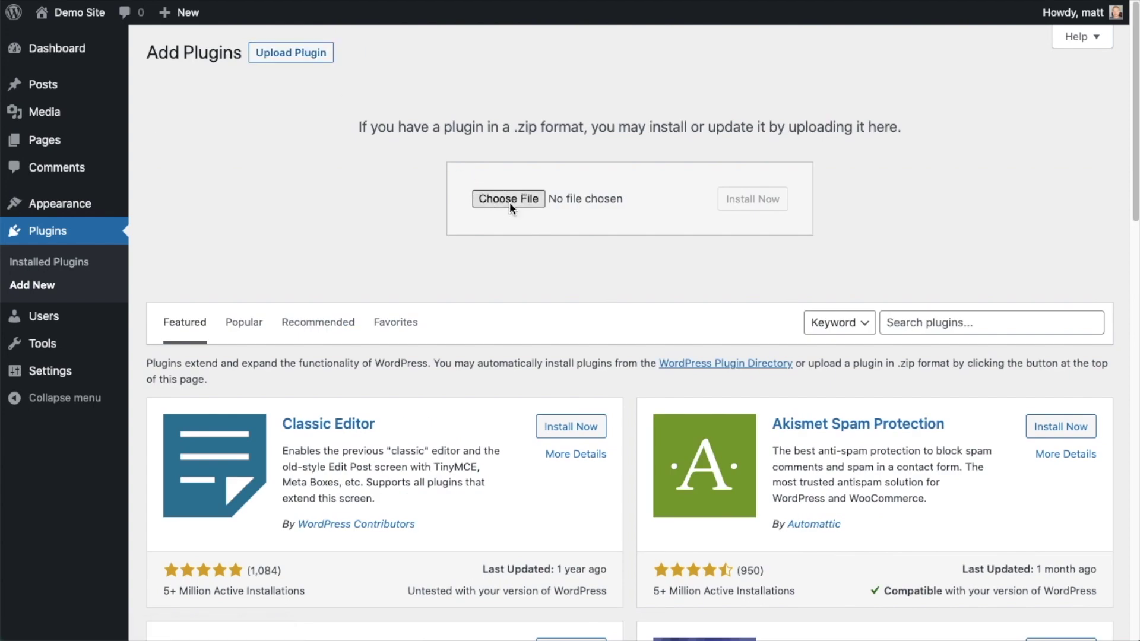
double_click(457, 58)
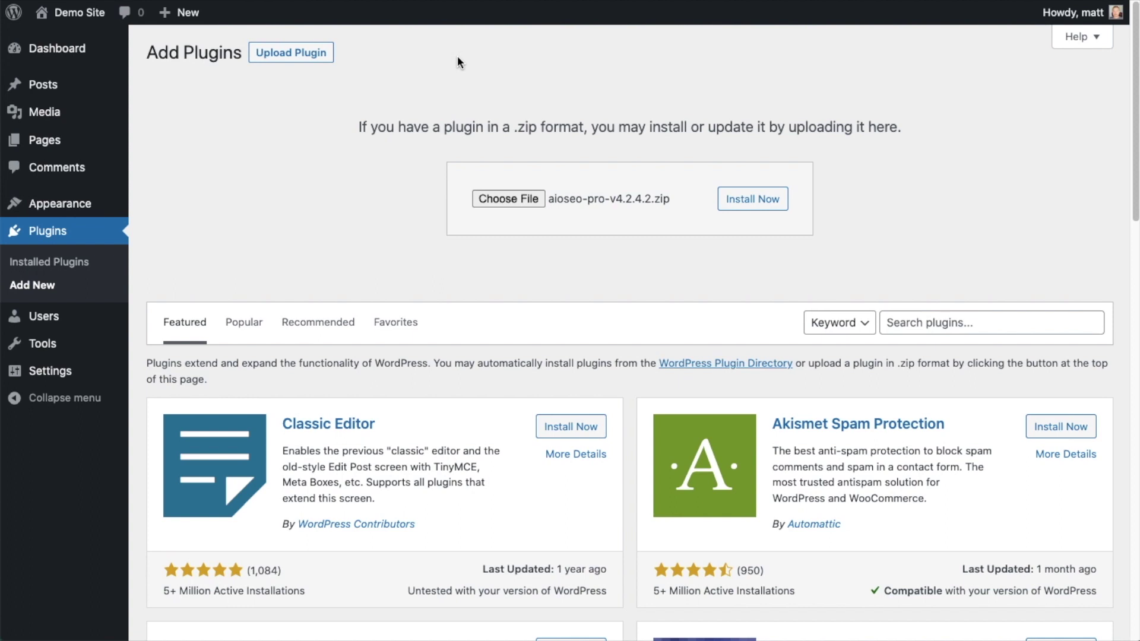
click(736, 204)
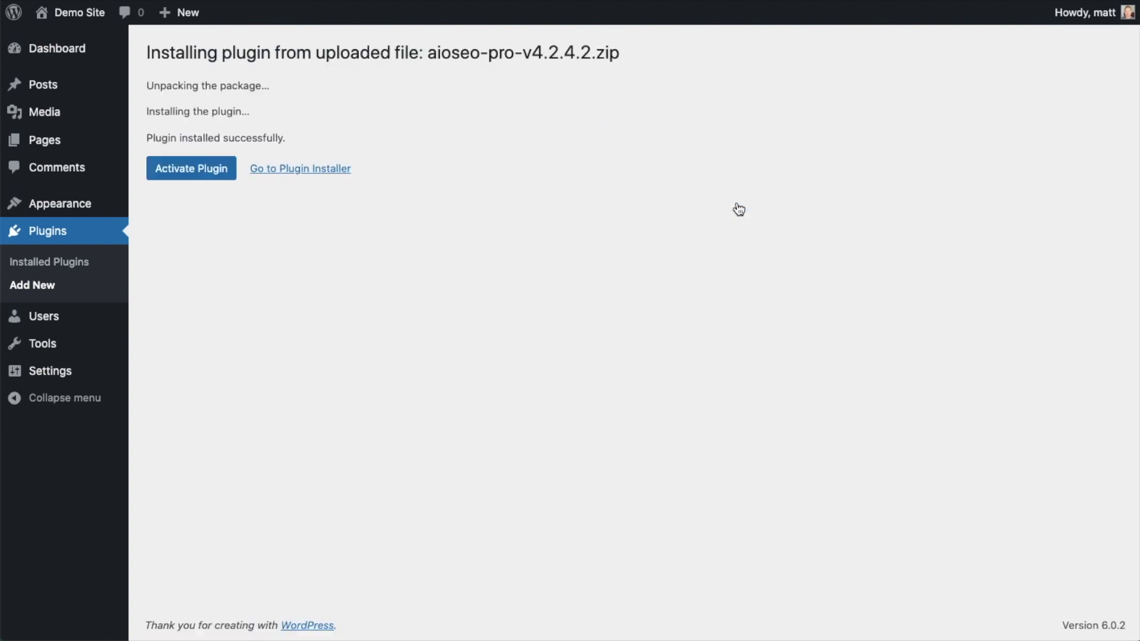
click(184, 169)
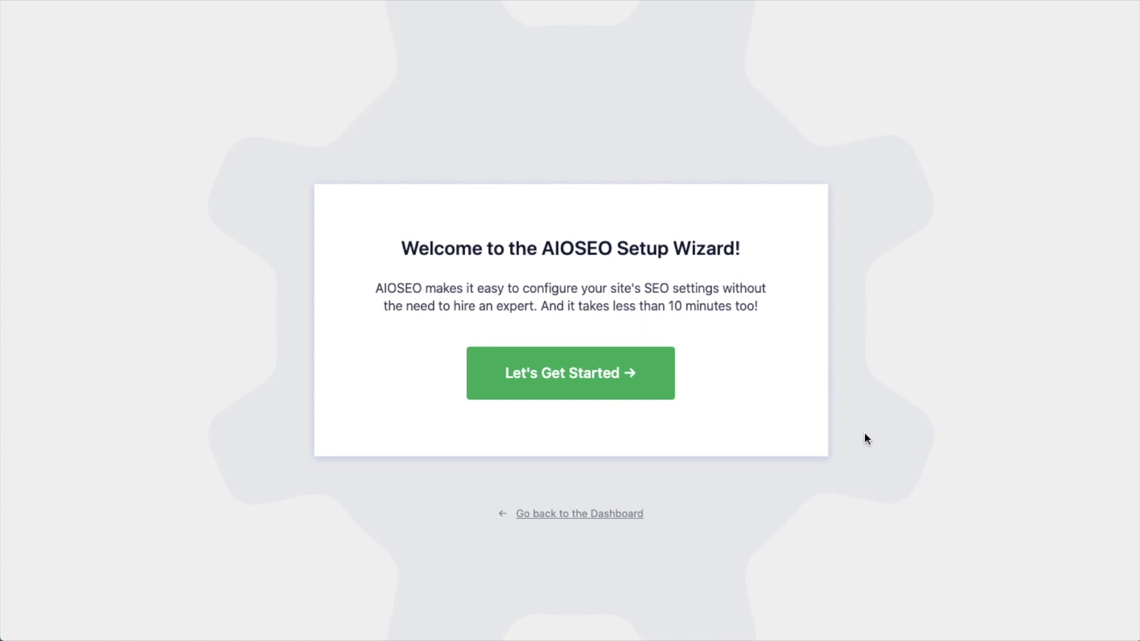
Leave the setup wizard for the Dashboard and follow the 'A valid license key is required' link
click(577, 520)
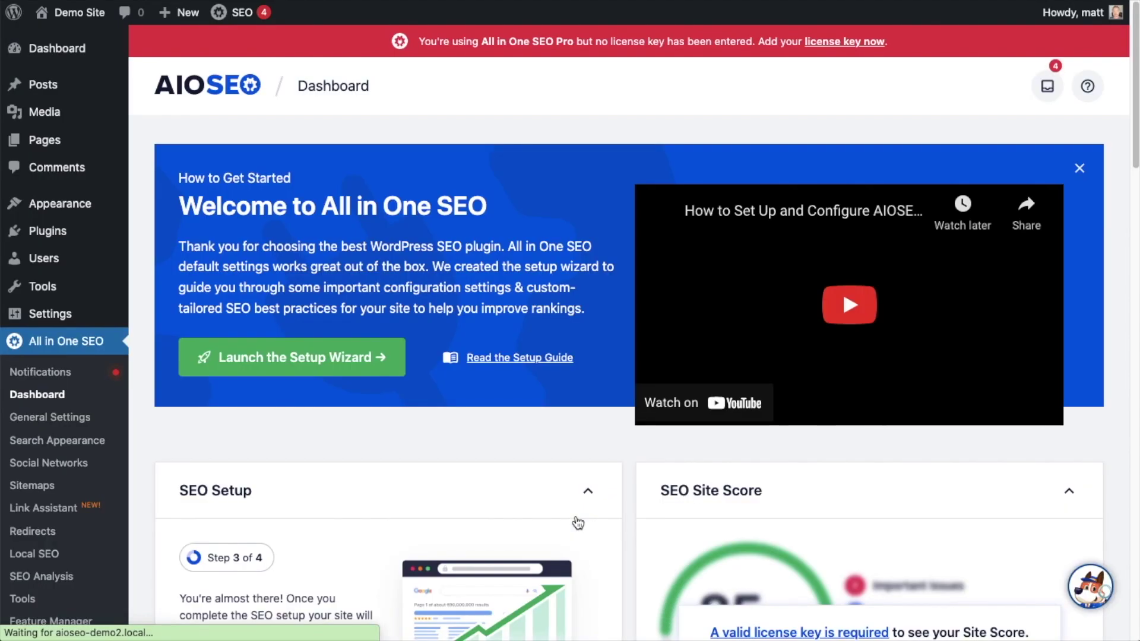
scroll(628, 304, down, 4)
scroll(628, 304, down, 3)
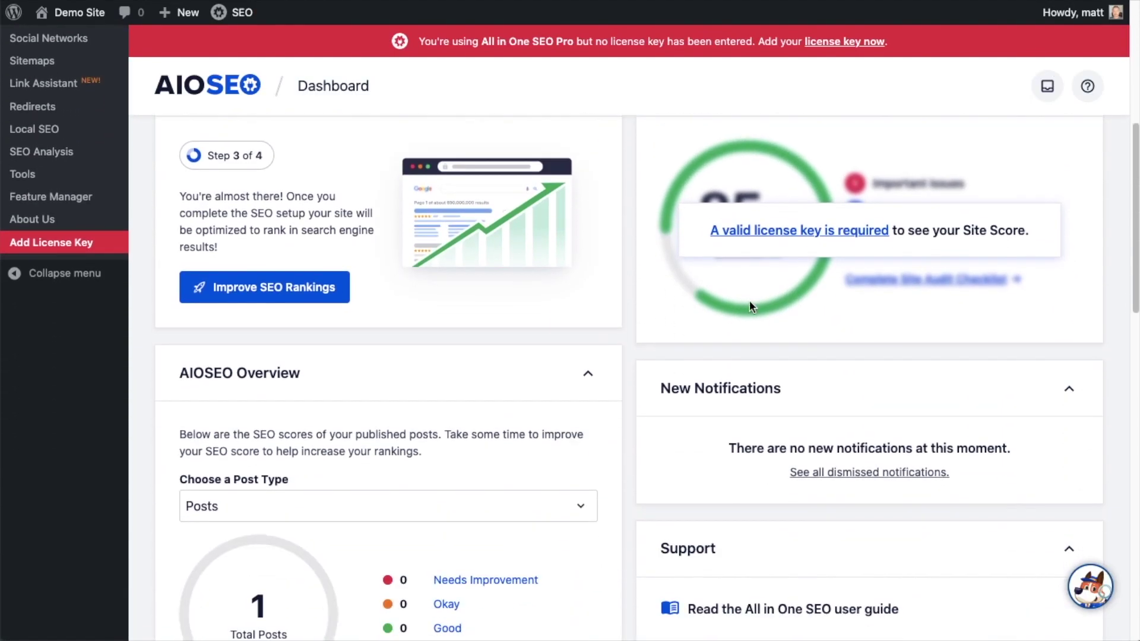
click(785, 236)
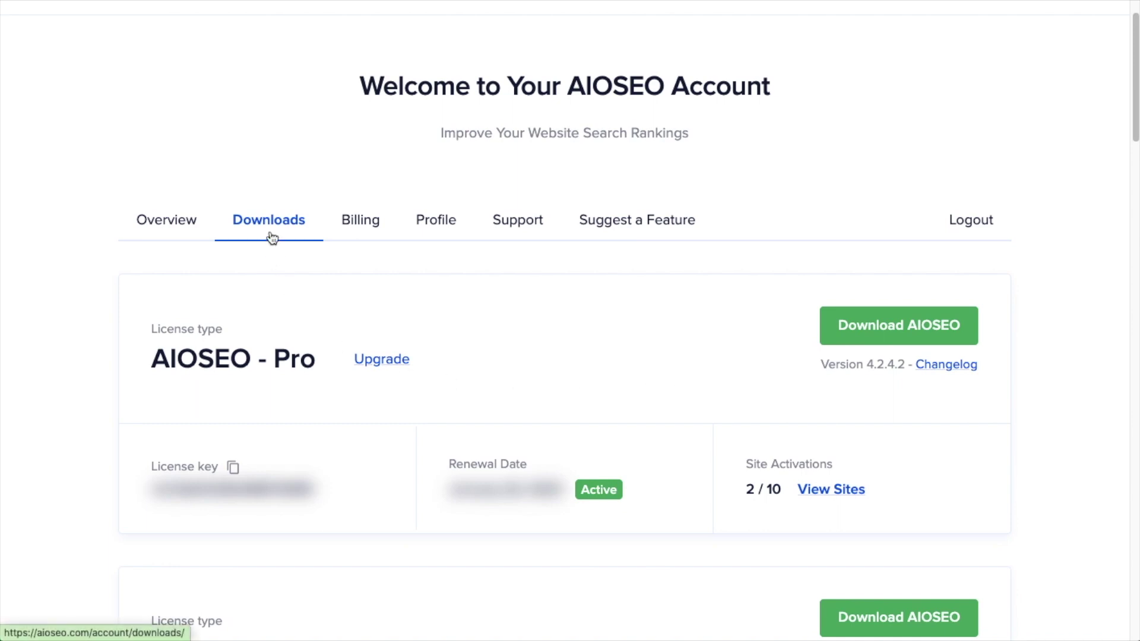
Copy the license key shown beside the AIOSEO - Pro license on the Downloads tab
click(232, 469)
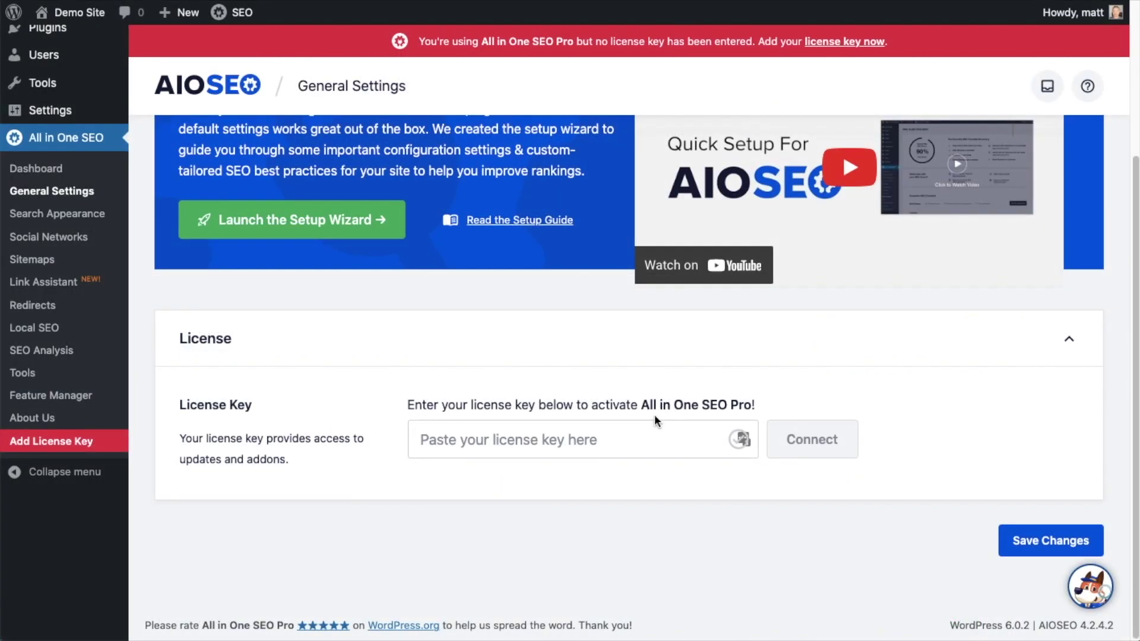
Paste the copied key into the License field, connect it, save changes, and go back to the Dashboard
click(515, 438)
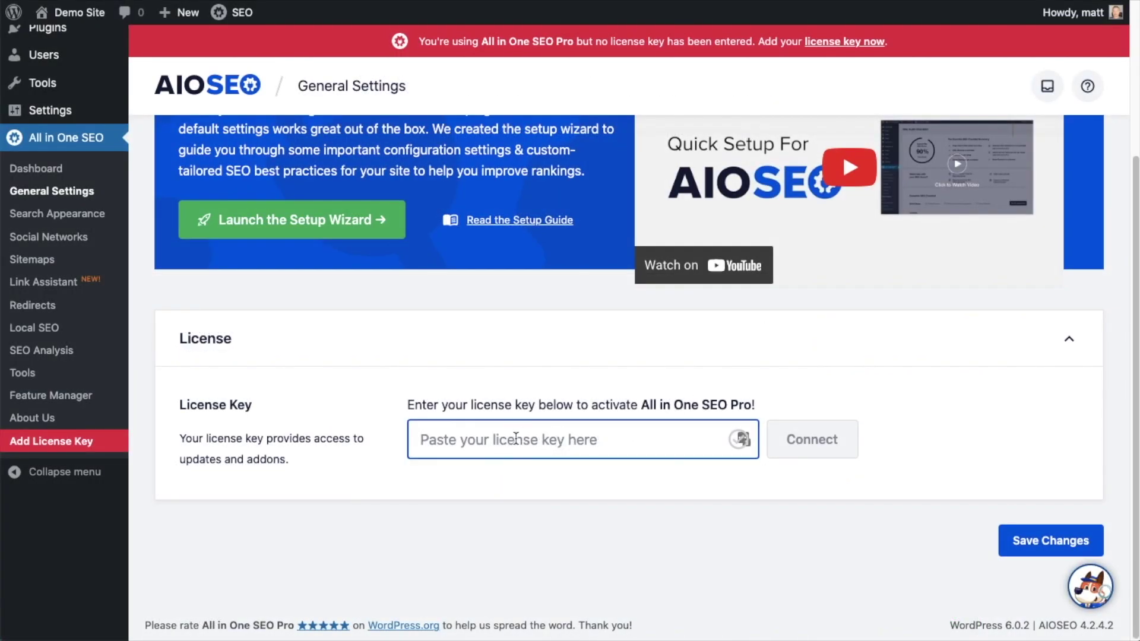
key(super+v)
click(819, 440)
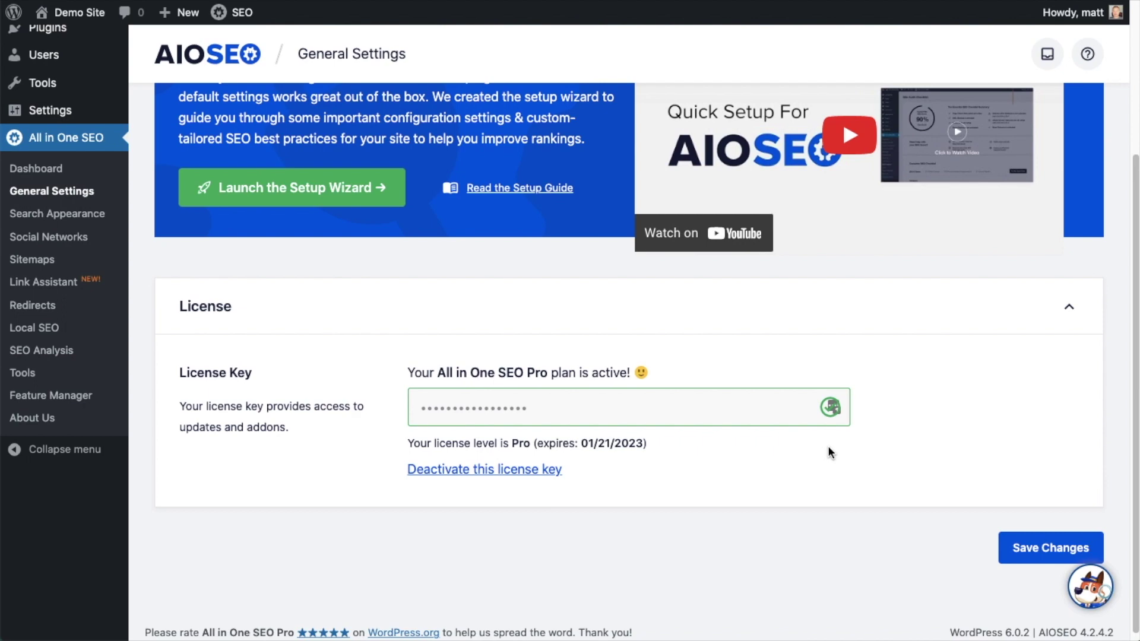
click(1056, 548)
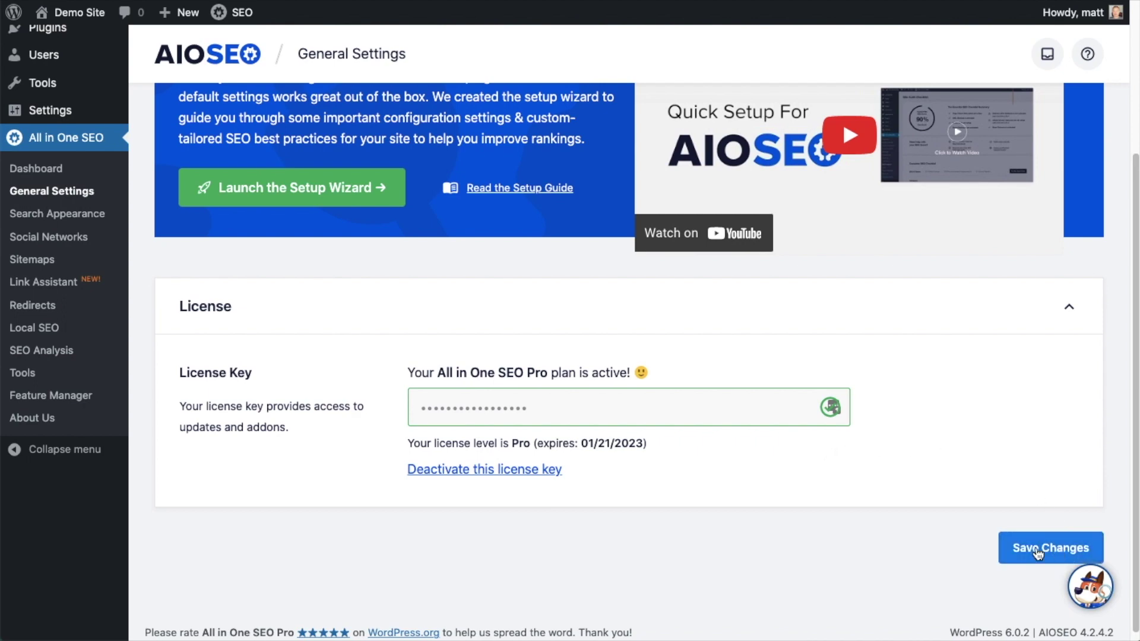
scroll(1038, 553, up, 3)
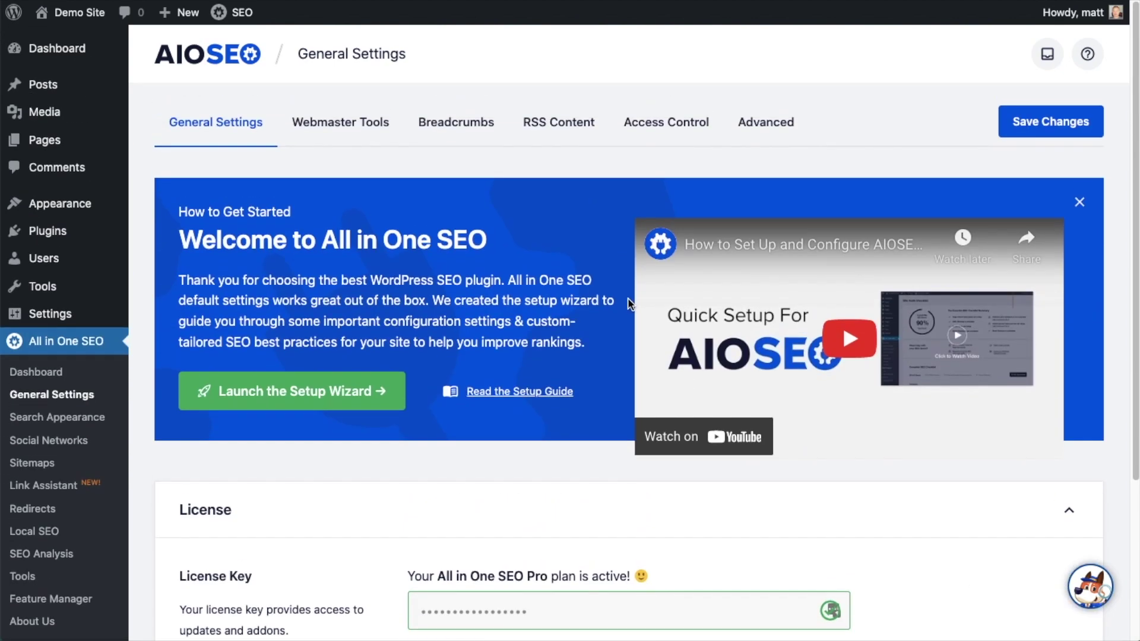
click(66, 59)
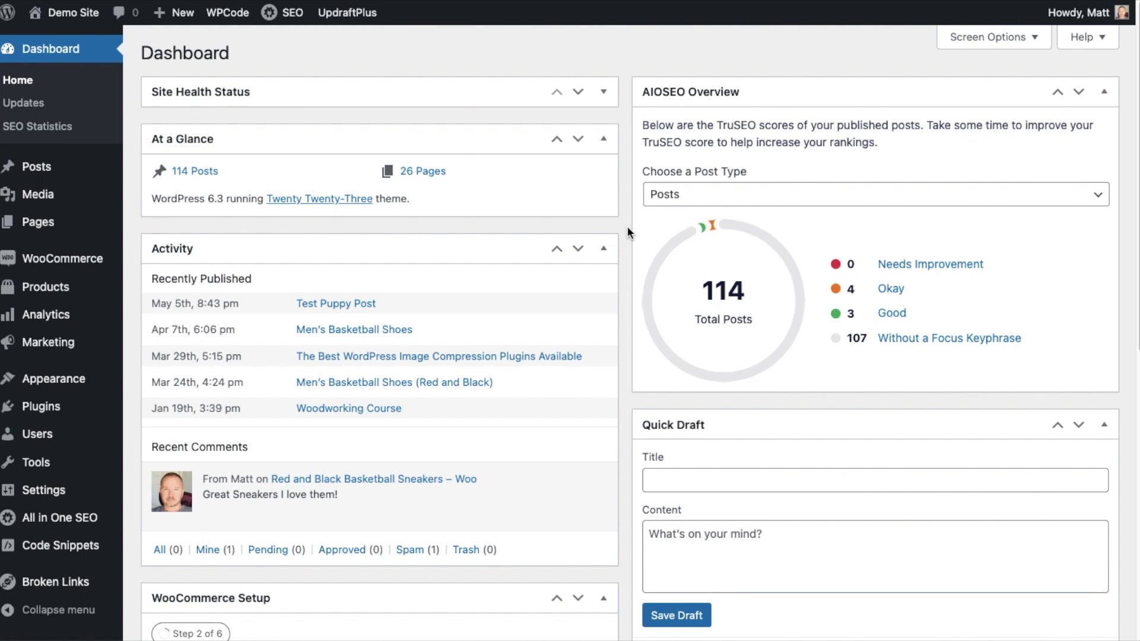
Open All in One SEO's SEO Analysis and switch to the Headline Analyzer tab
mouse_move(66, 522)
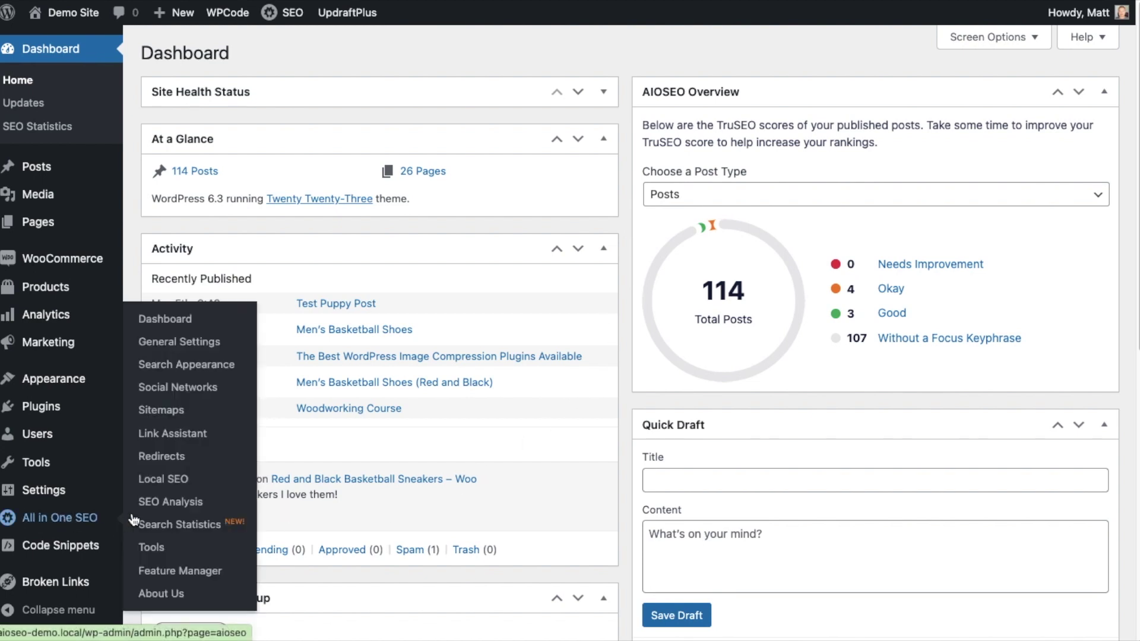
click(158, 504)
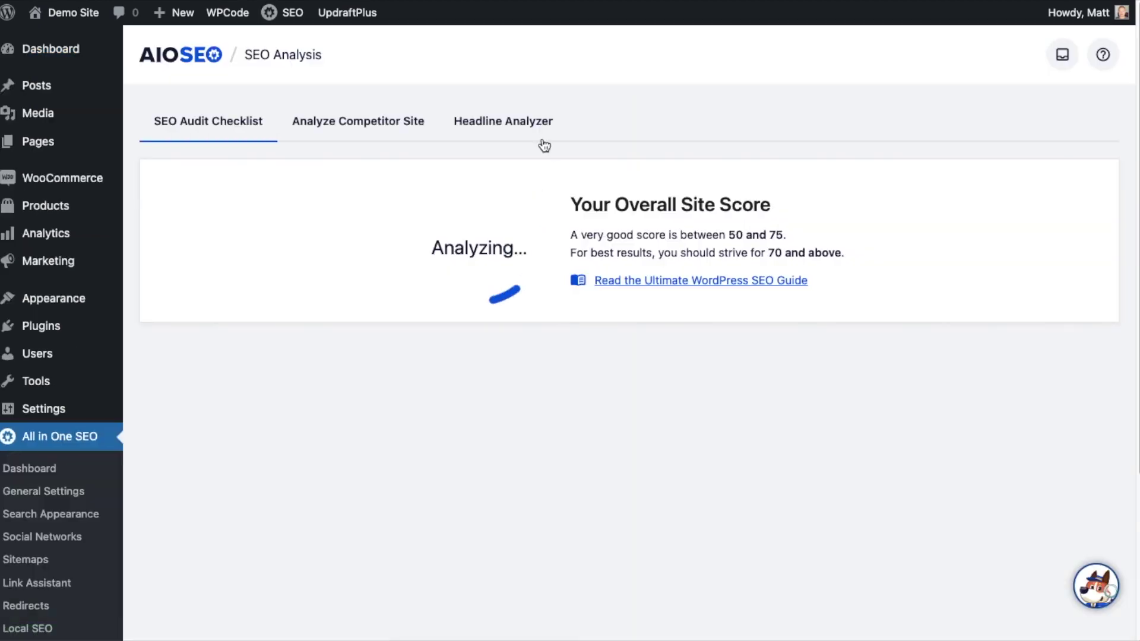
click(530, 126)
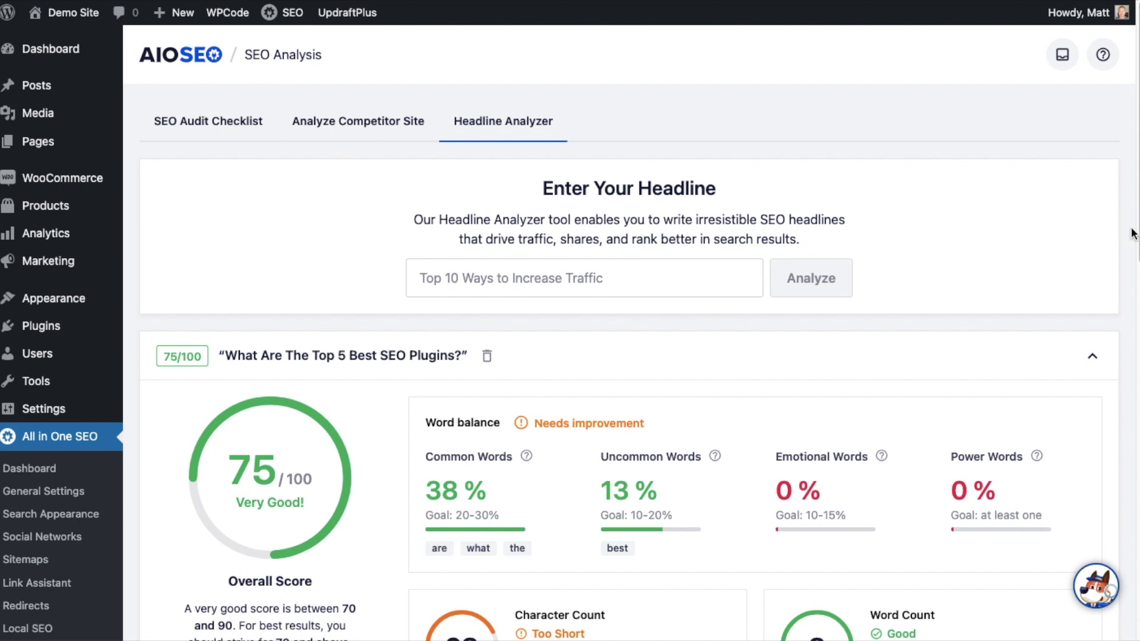
scroll(1133, 232, down, 1)
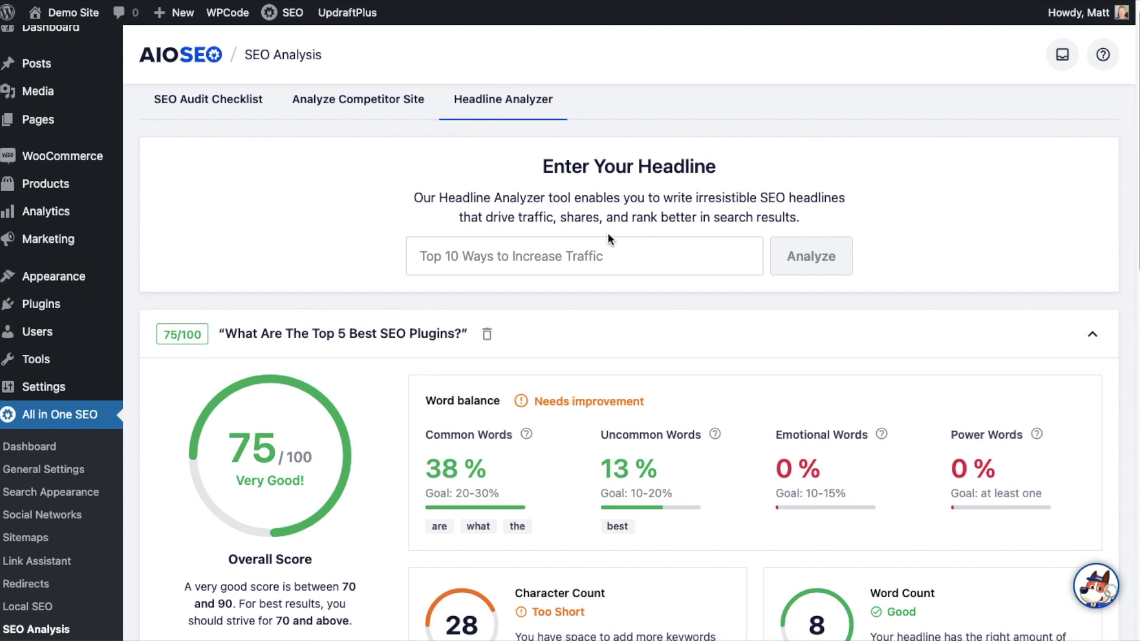
Paste 'The Best WordPress Image Compression Plugins Available' into the headline field and check the text
click(532, 260)
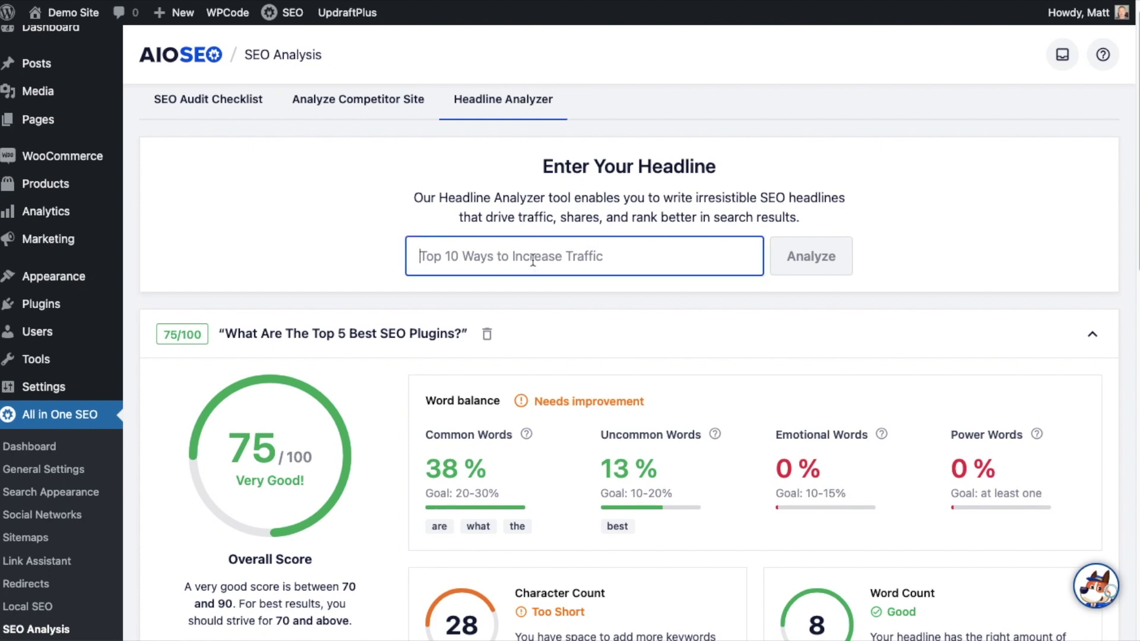
key(super+v)
drag(621, 247, 376, 247)
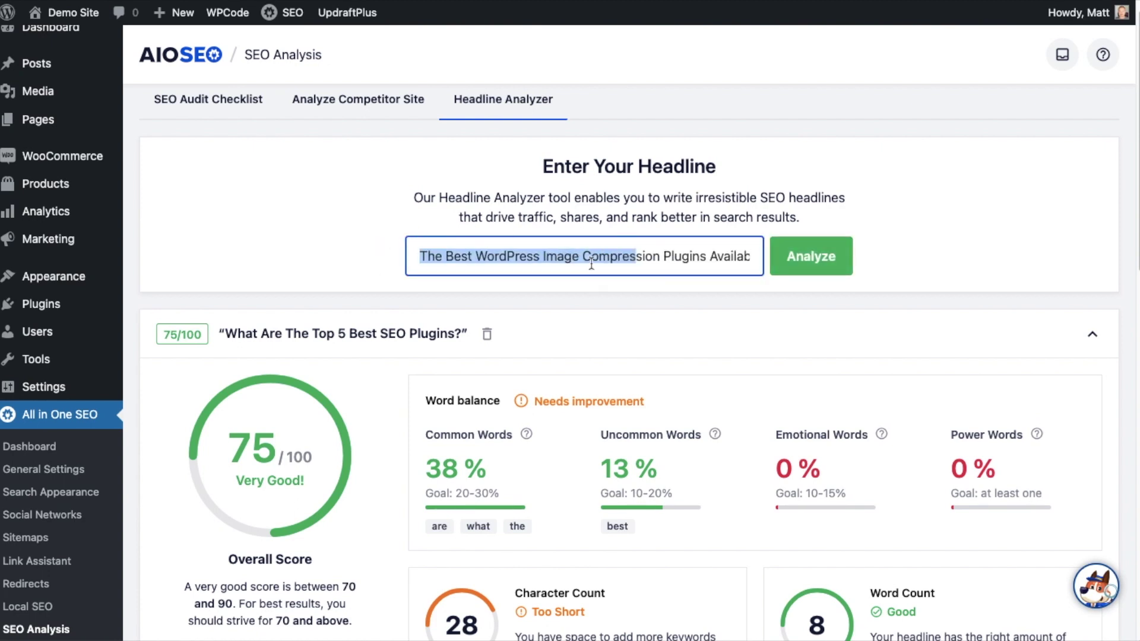
click(637, 258)
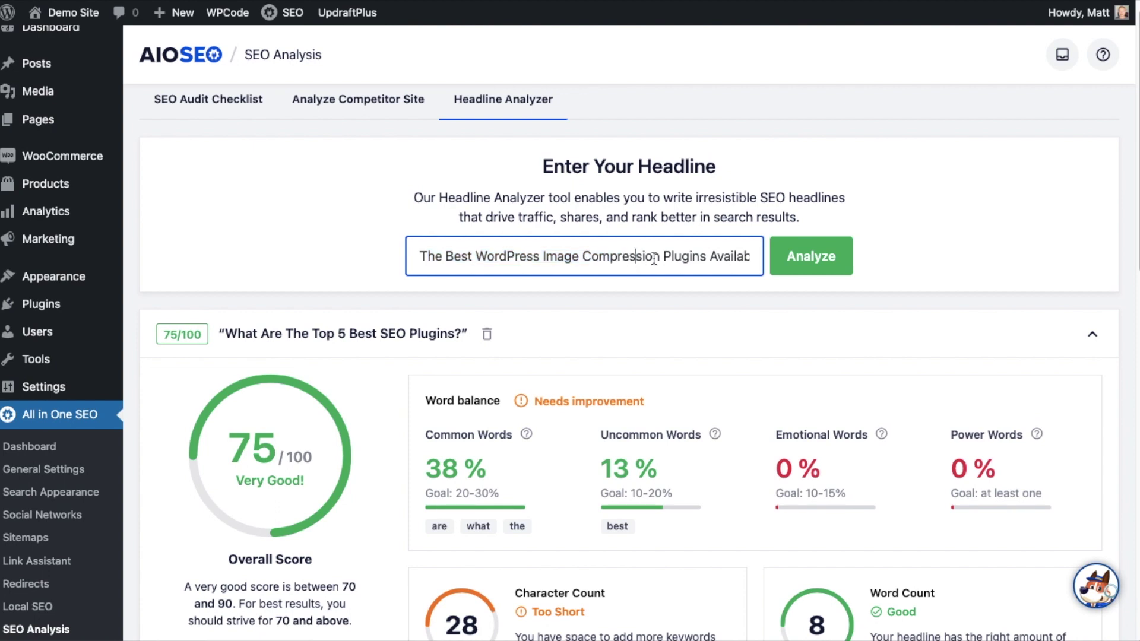
double_click(716, 256)
click(683, 257)
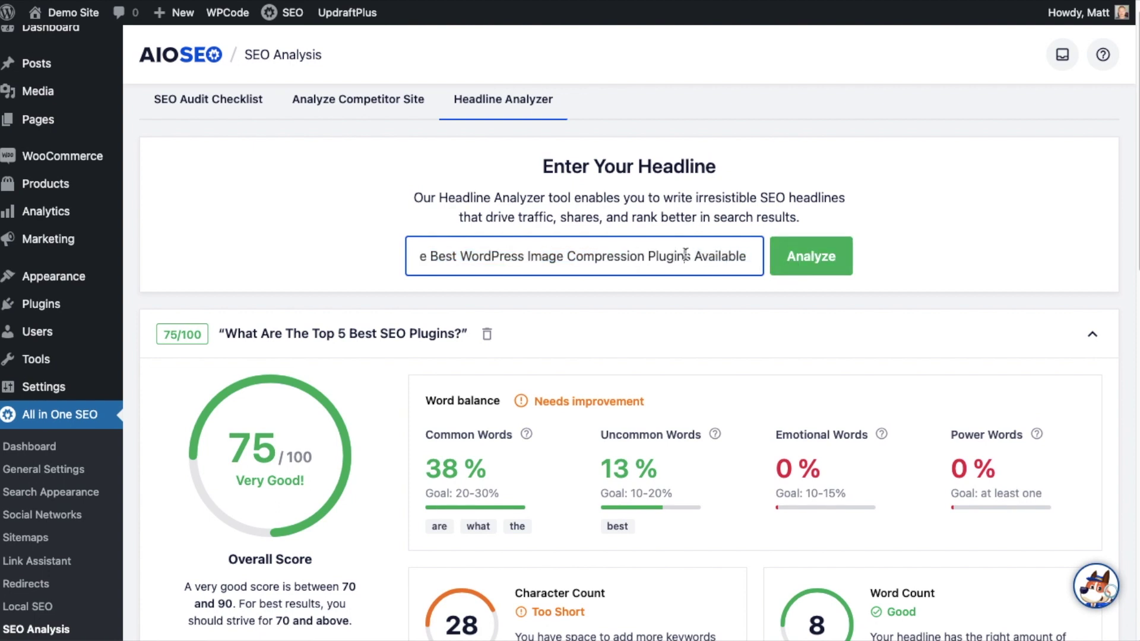
Analyze the headline and review its 73/100 Very Good score, noting 0% power words
click(799, 259)
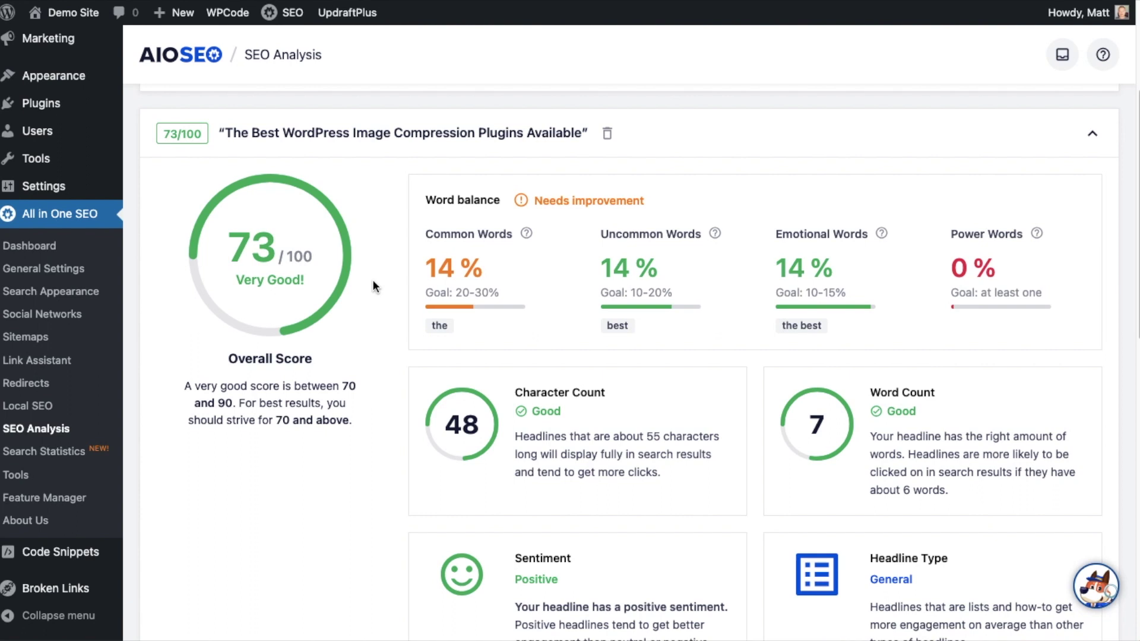
scroll(374, 287, up, 1)
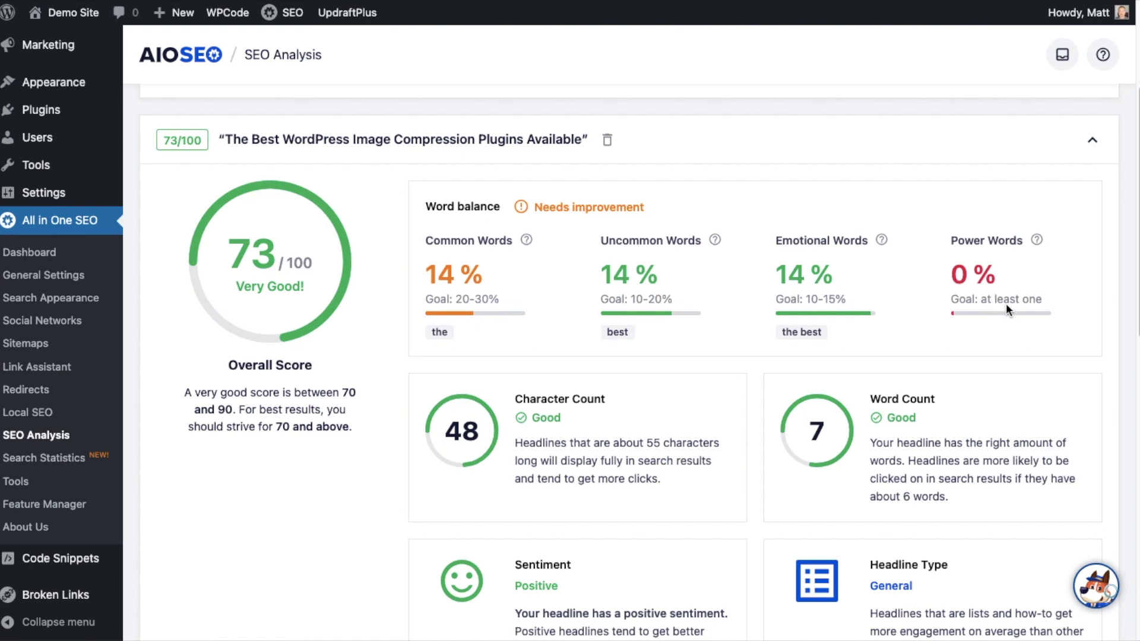
scroll(475, 405, up, 4)
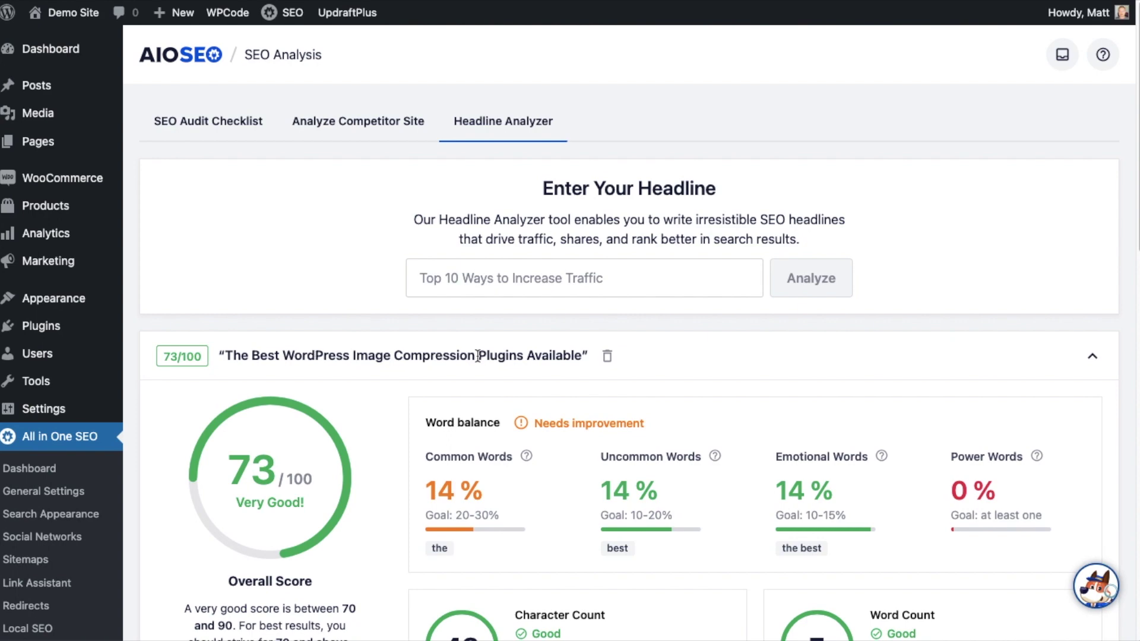
mouse_move(44, 88)
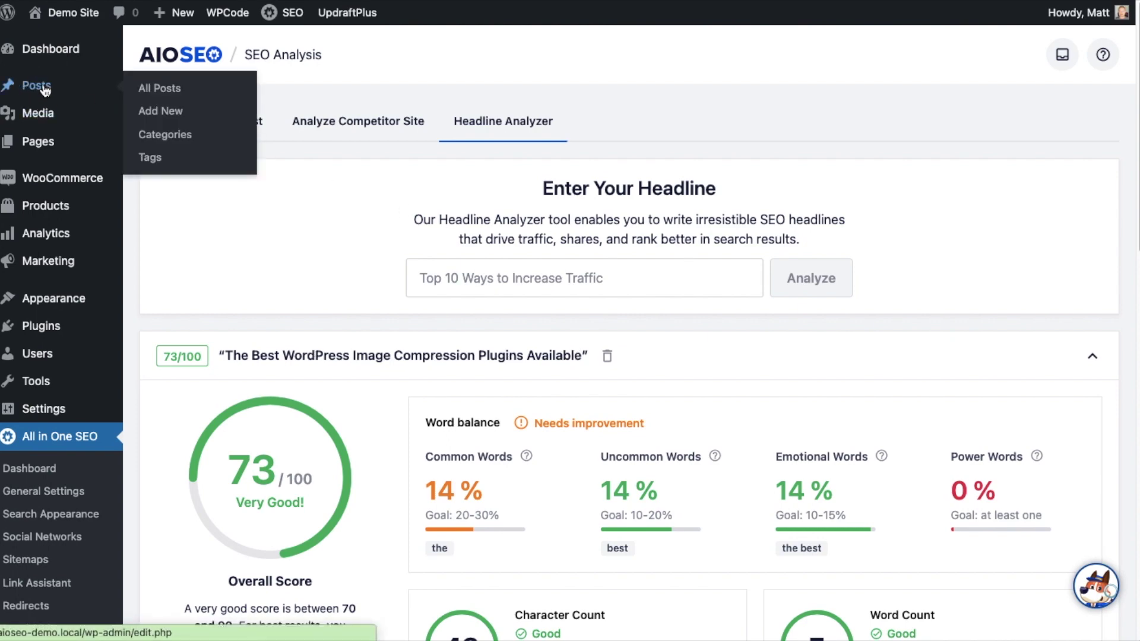
From the Posts list, open 'The Best WordPress Image Compression Plugins Available' for editing
click(44, 88)
click(374, 425)
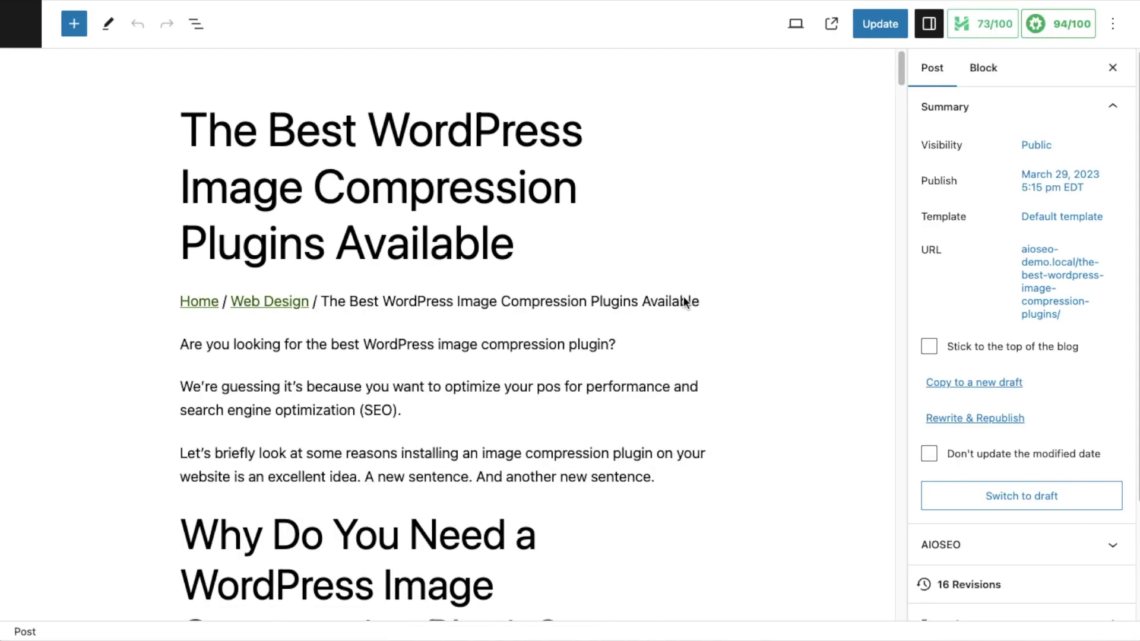
Review the SEO Headline Analyzer's 73/100 'Looks Good!' rating and word balance details
click(984, 31)
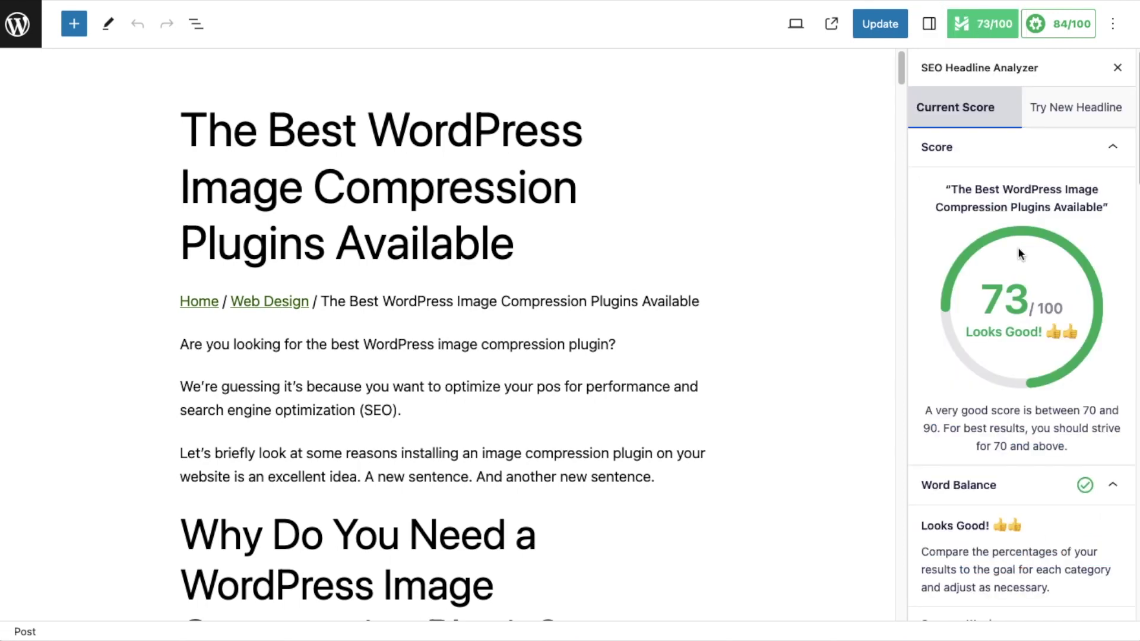
scroll(1019, 254, down, 2)
scroll(1019, 255, down, 10)
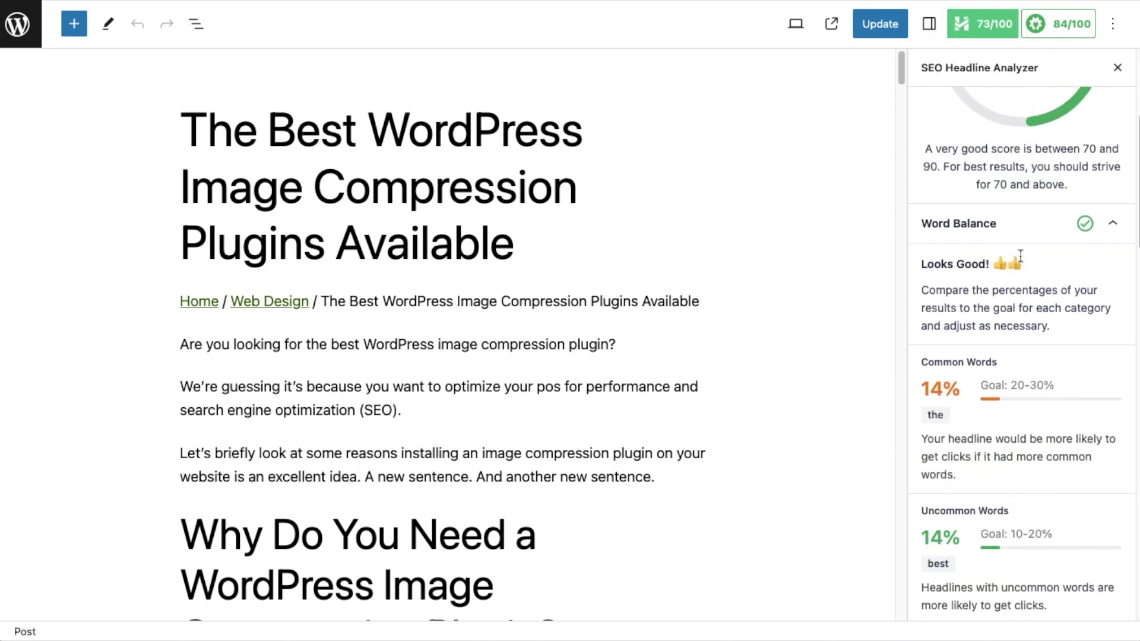
scroll(1019, 255, down, 2)
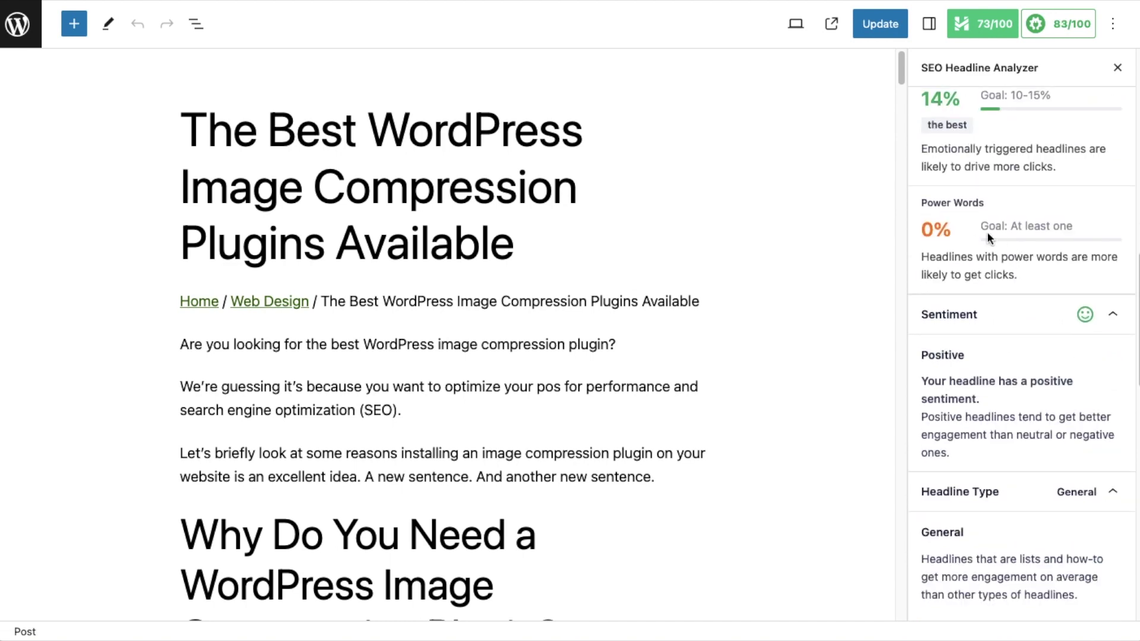
scroll(1024, 244, up, 12)
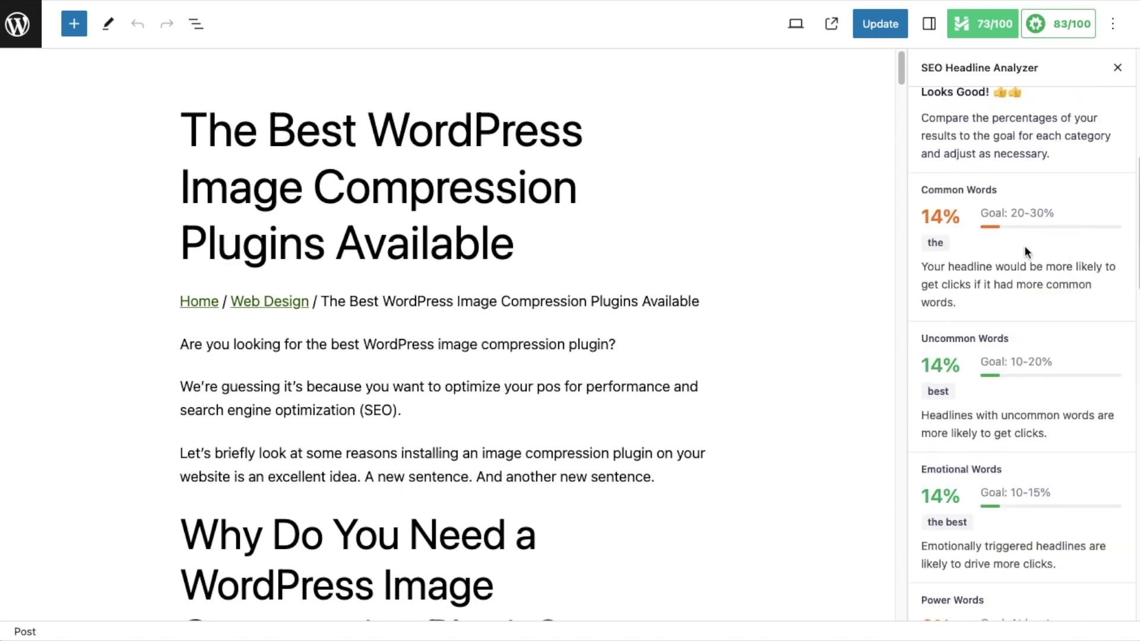
scroll(1024, 245, down, 4)
scroll(1024, 244, up, 2)
scroll(1025, 248, up, 1)
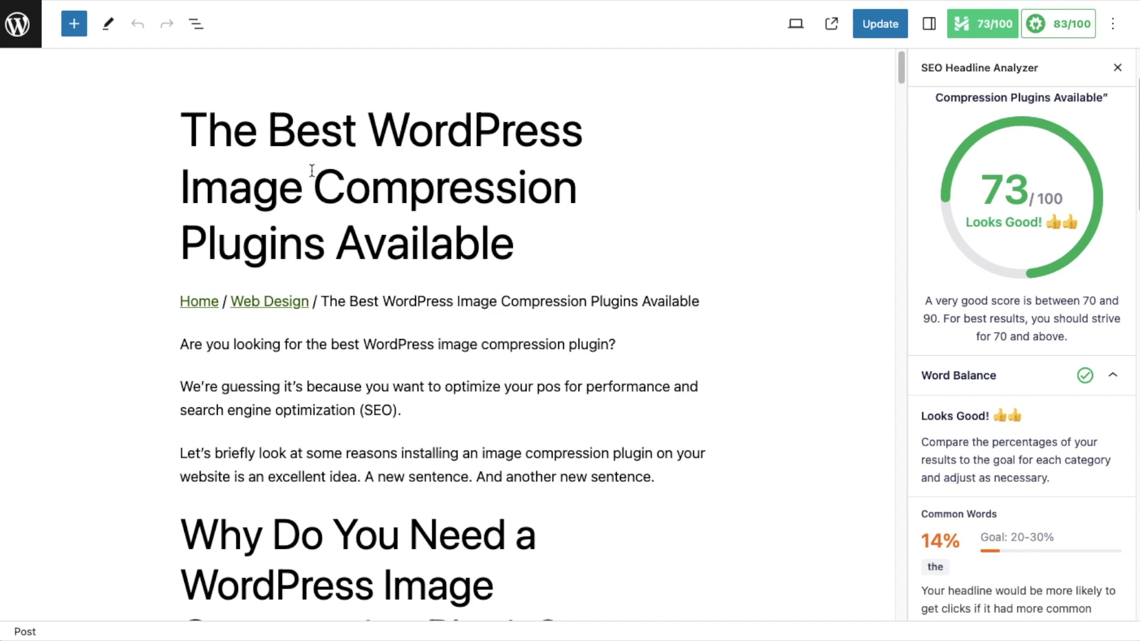
Replace 'Best' with 'Most Amazing' in the title and update the post to score 88/100
drag(270, 128, 351, 133)
text(Most )
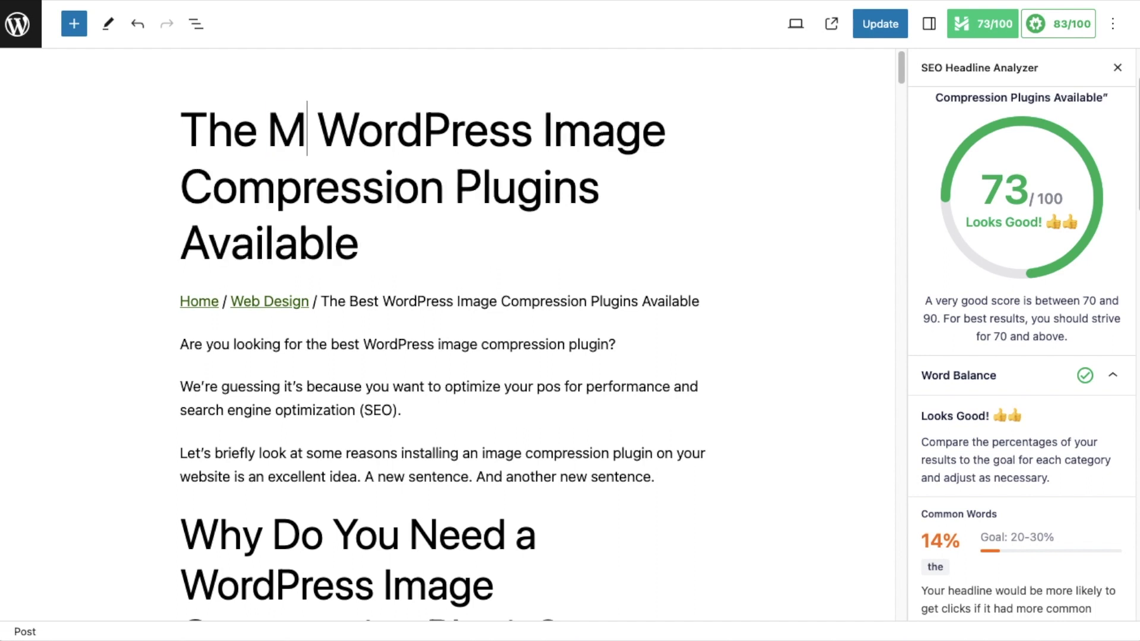
text(Amazing)
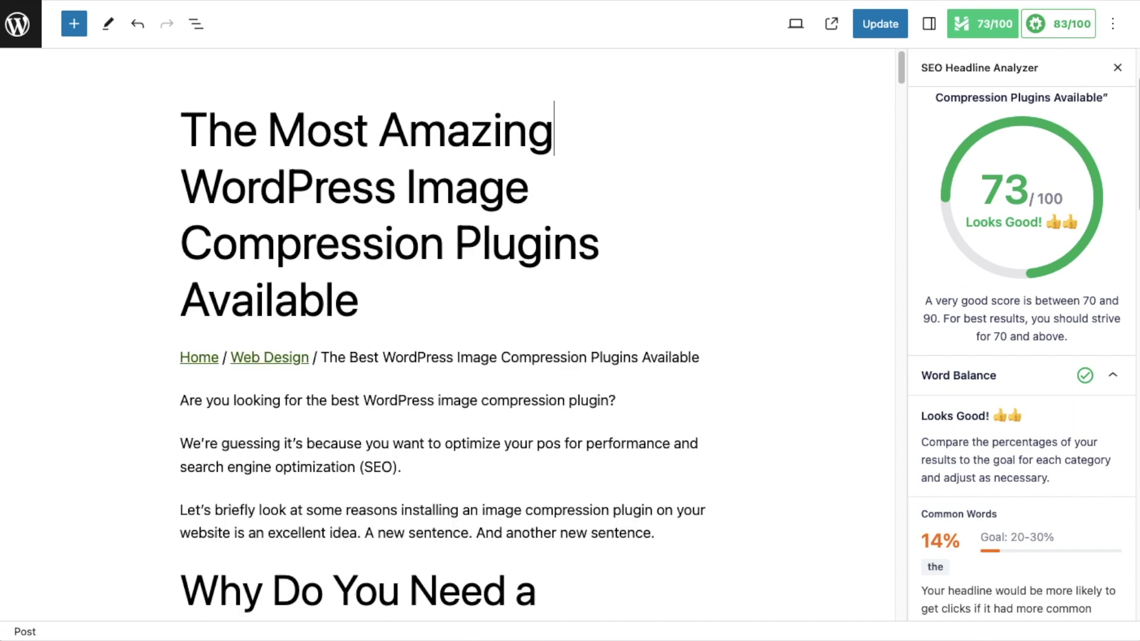
click(874, 18)
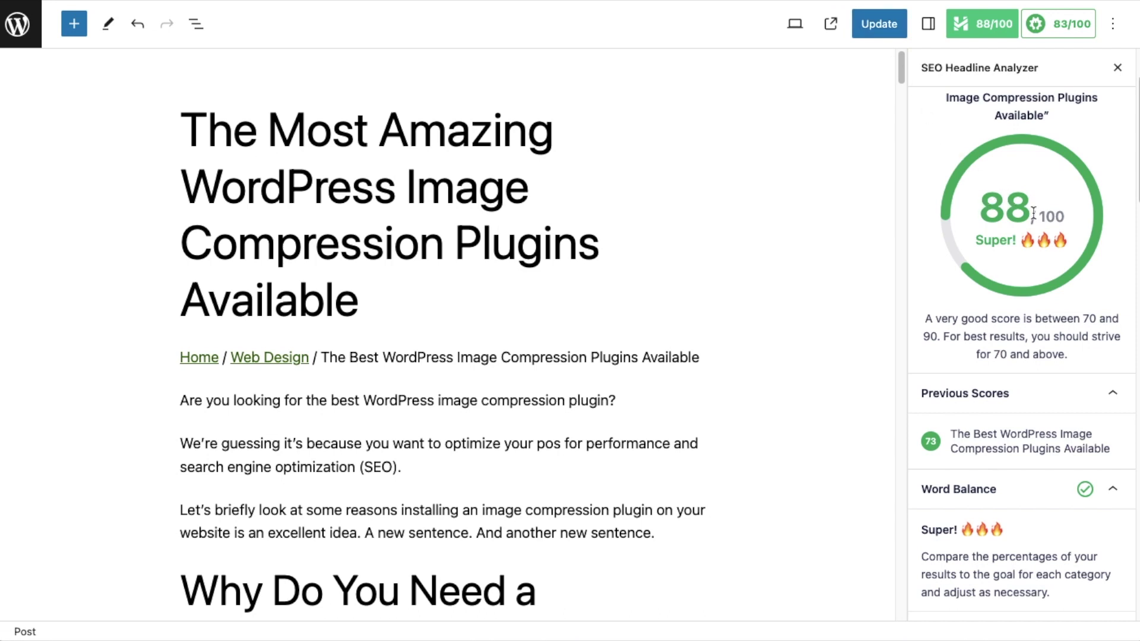
scroll(1034, 212, down, 3)
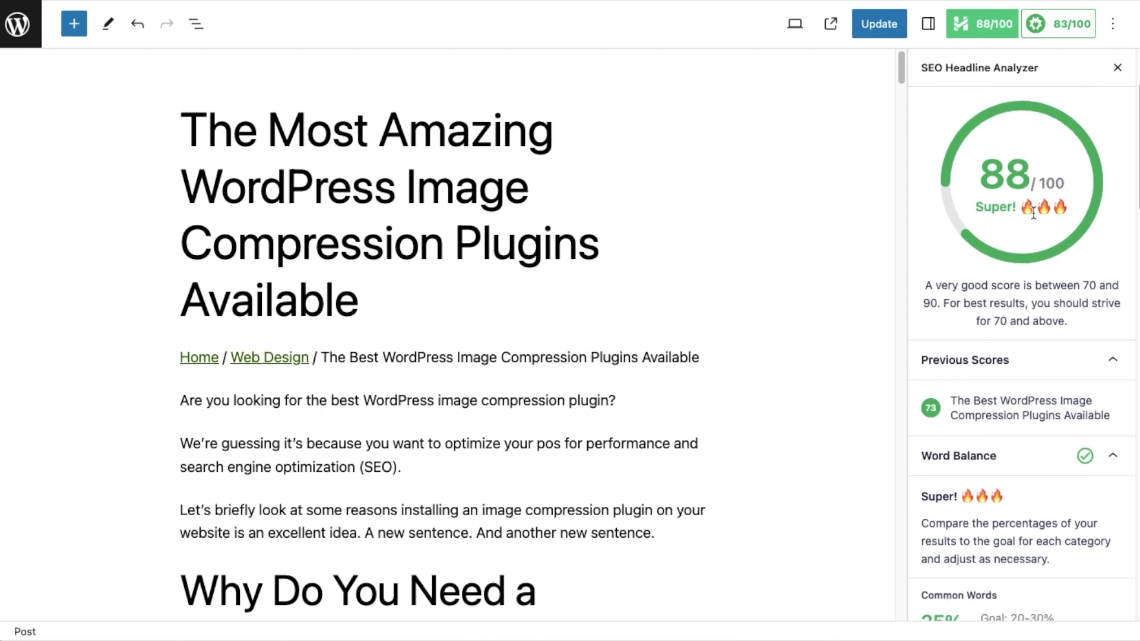
scroll(1034, 213, down, 12)
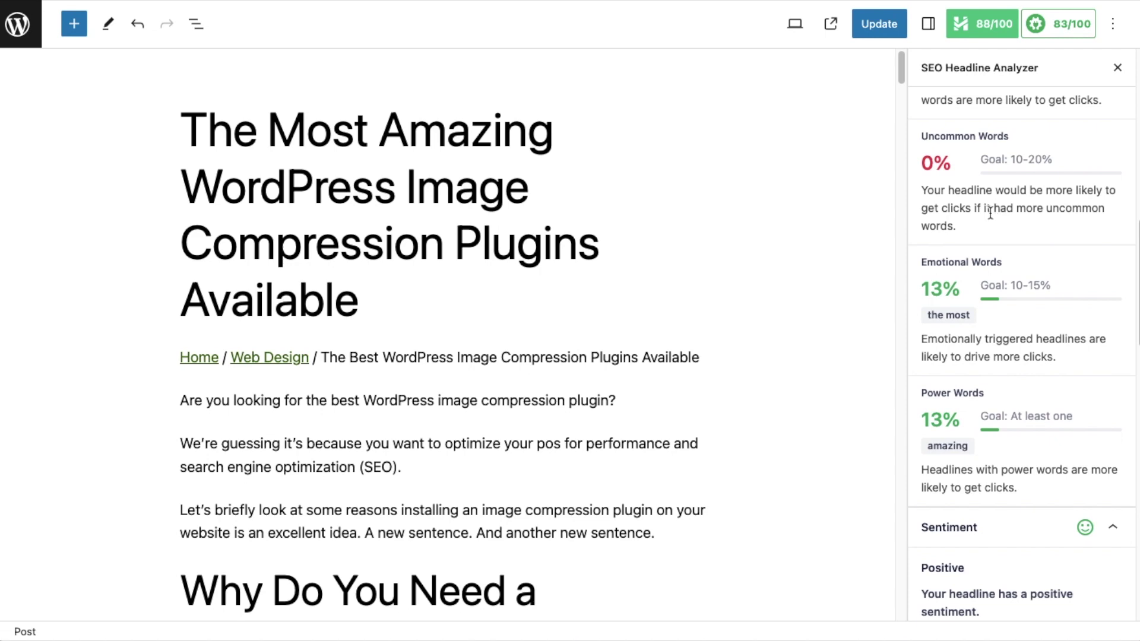
scroll(990, 213, up, 10)
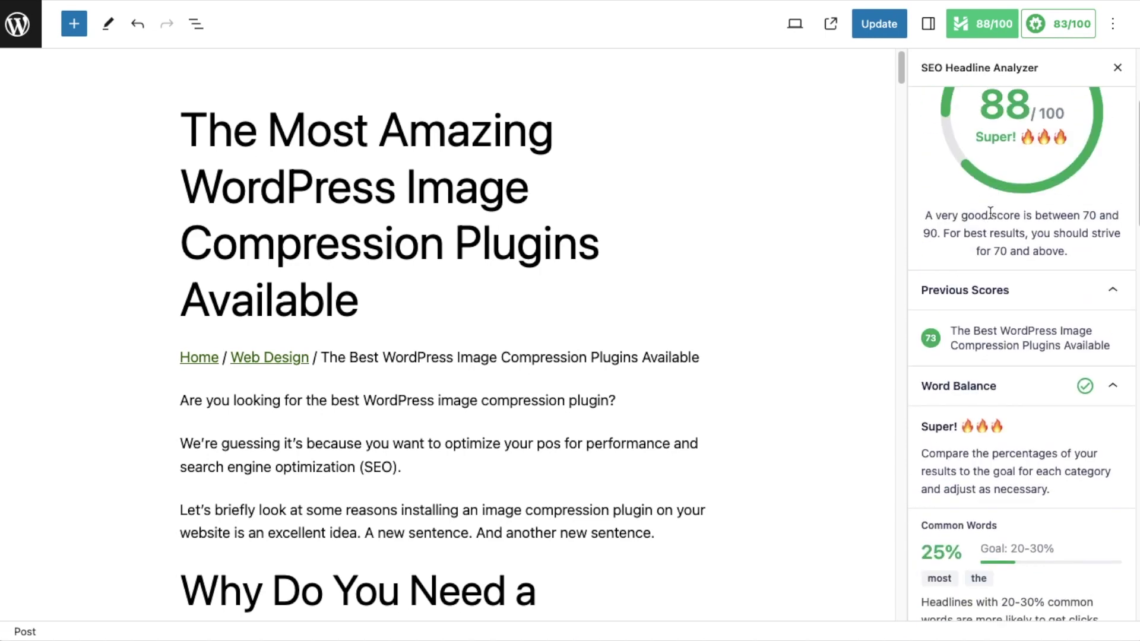
scroll(990, 213, down, 5)
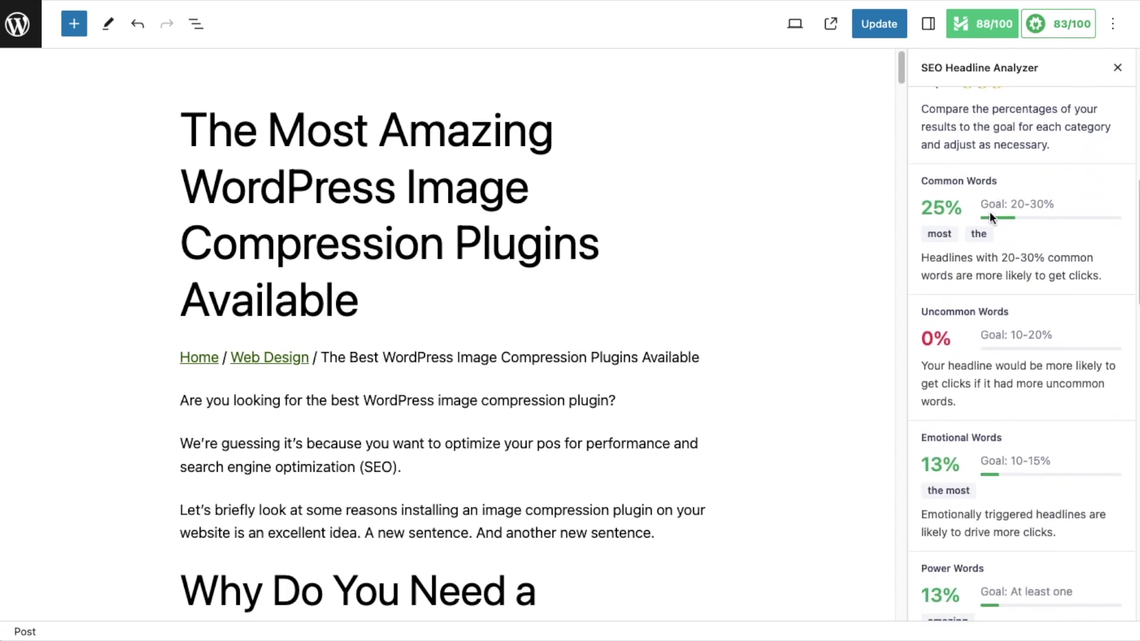
scroll(990, 213, down, 2)
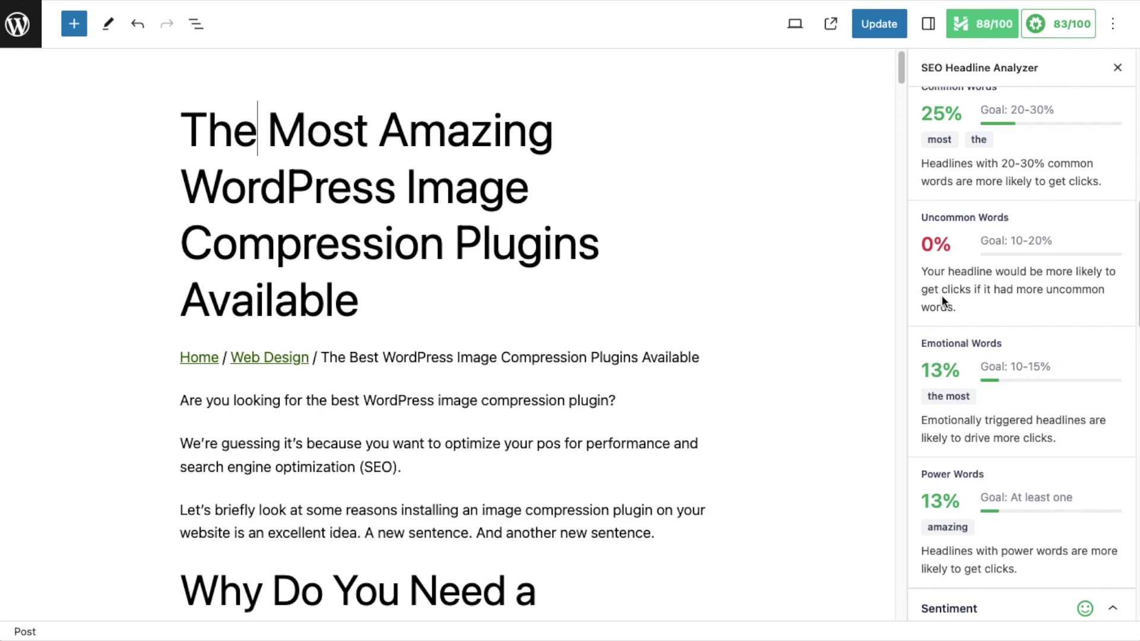
scroll(949, 283, up, 1)
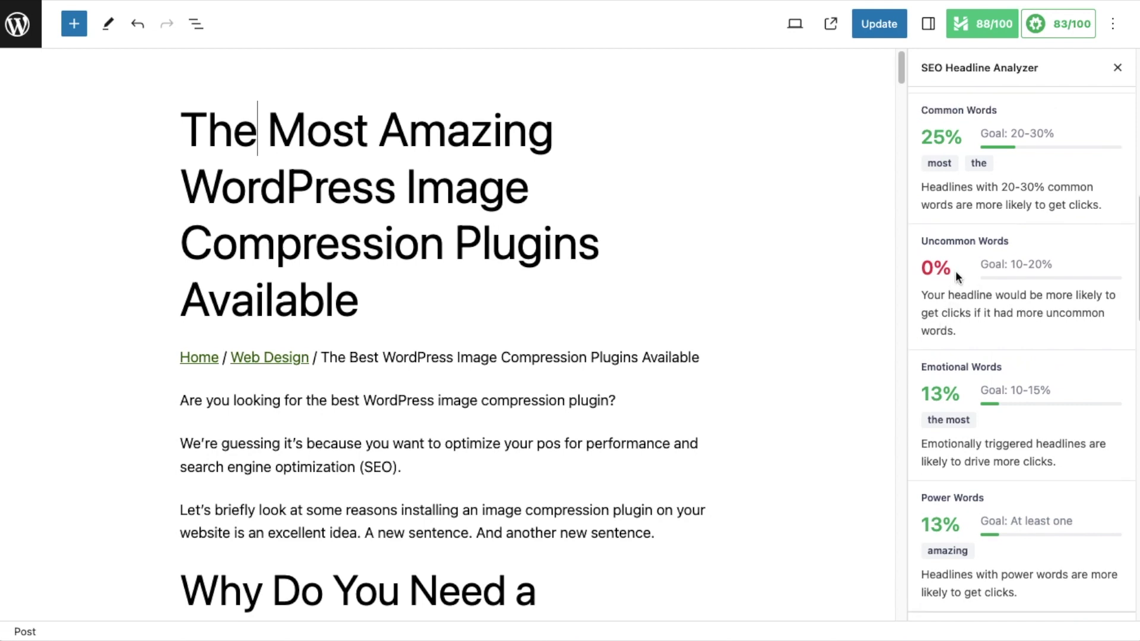
scroll(956, 270, up, 7)
scroll(956, 271, up, 4)
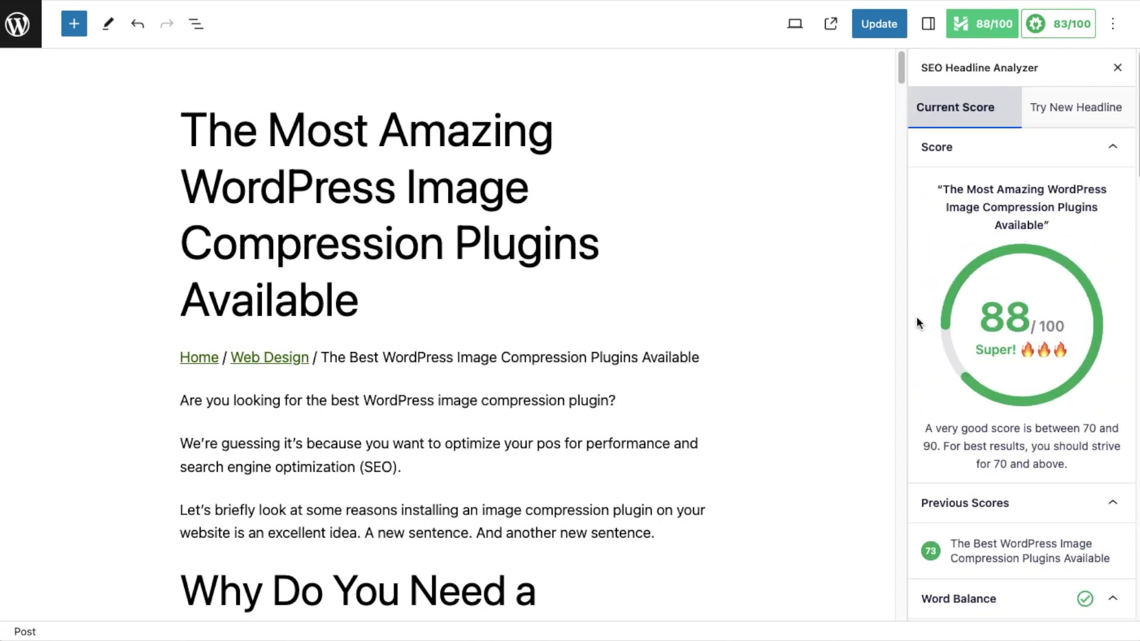